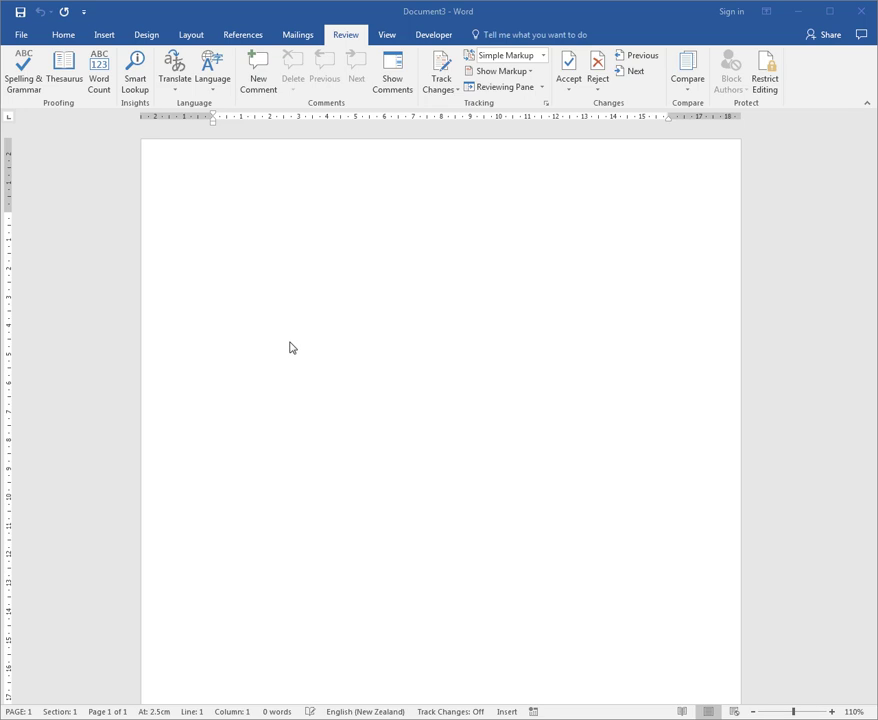
# Step: Switch the blank document to Outline view
pyautogui.click(288, 348)
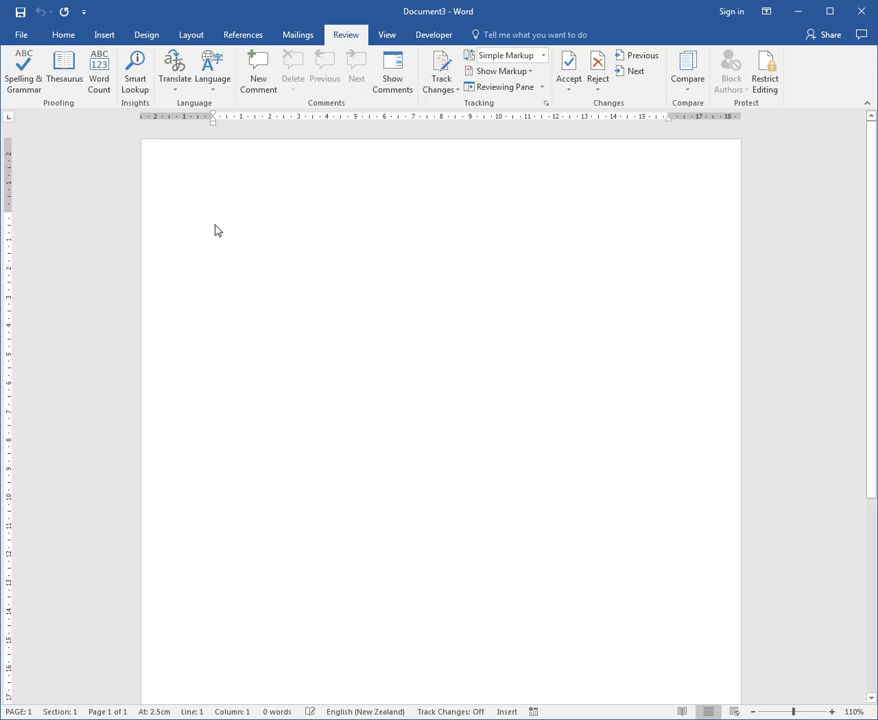
pyautogui.click(388, 37)
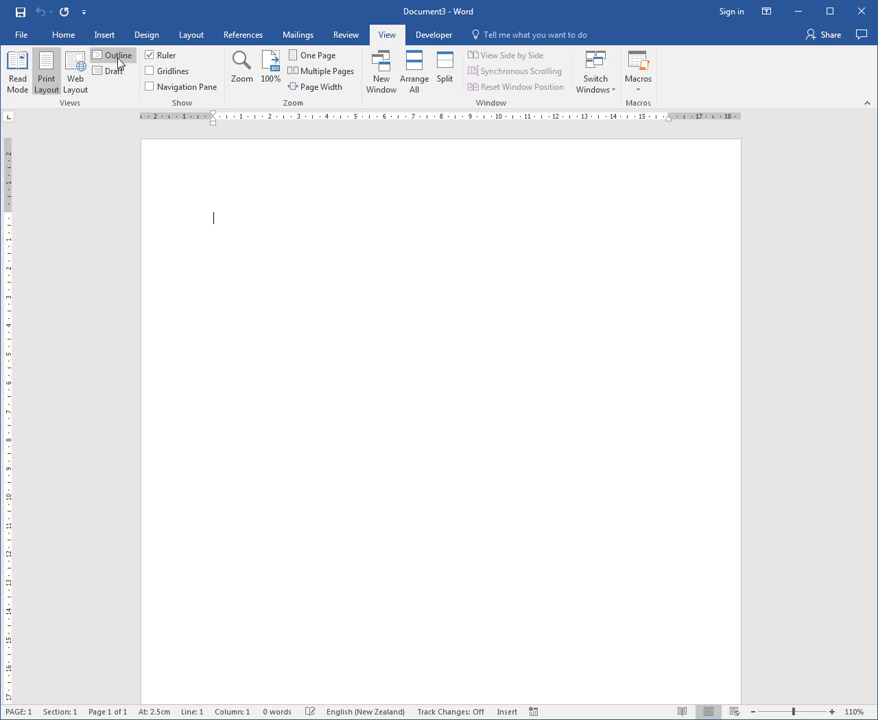
pyautogui.click(117, 57)
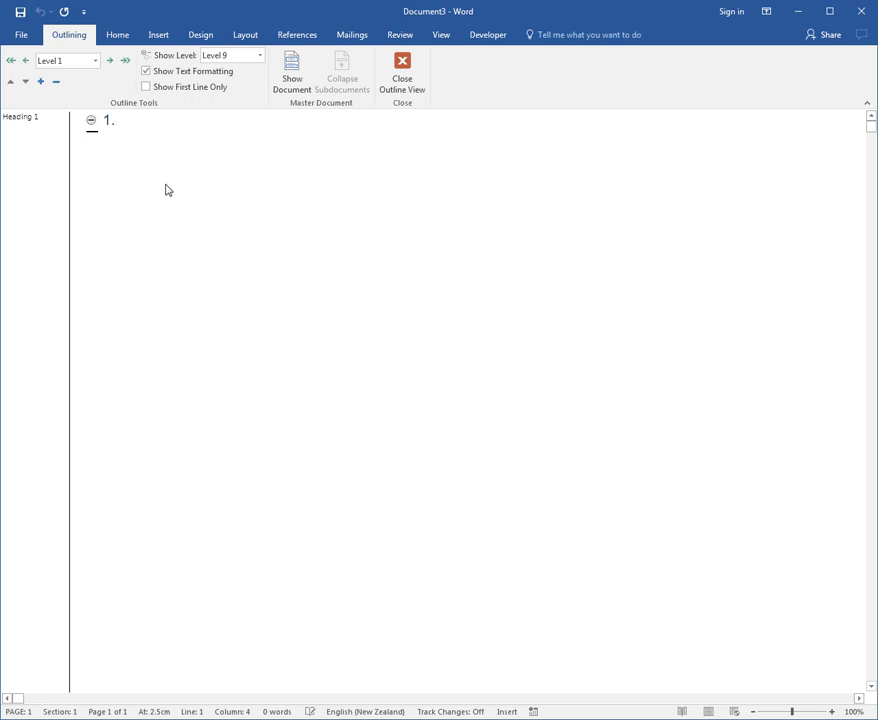
# Step: Enter six level 1 headings in the outline: Introduction, Background, History, Structure, Recommendation and Conclusion
pyautogui.write('Introduction')
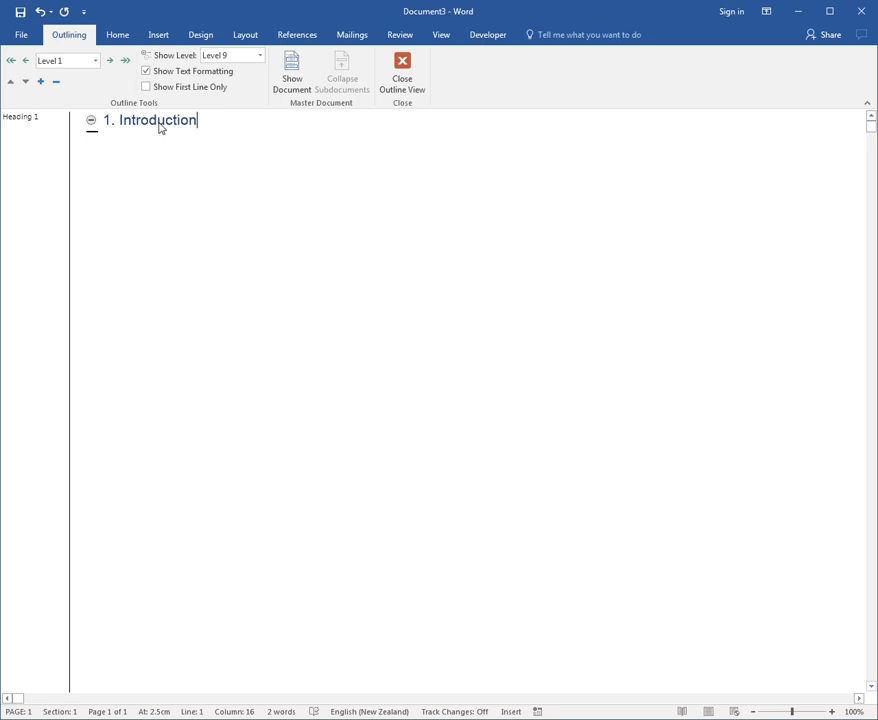
pyautogui.press('Return')
pyautogui.write('Background')
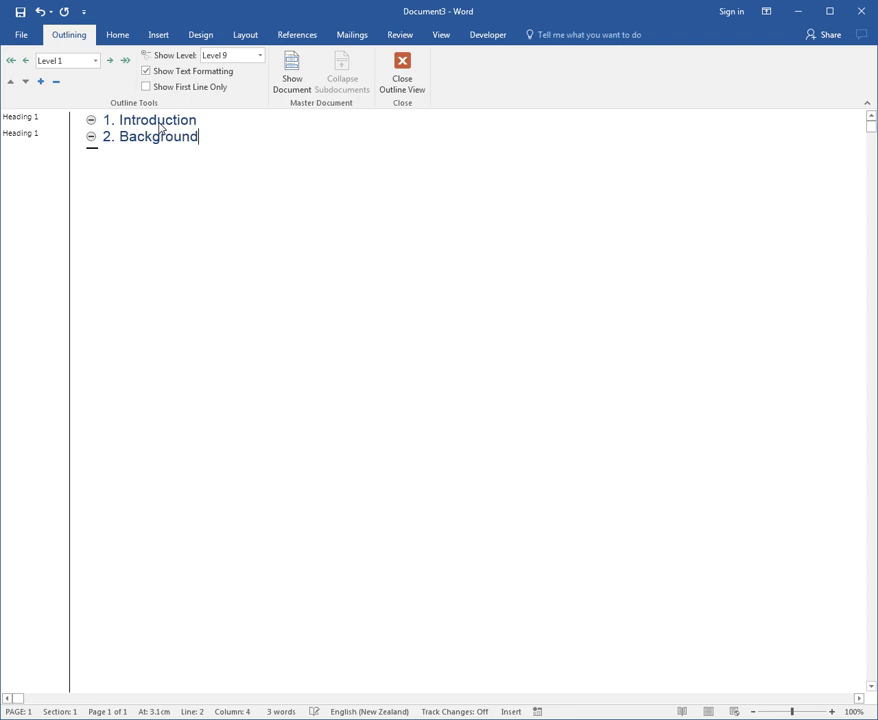
pyautogui.press('Return')
pyautogui.write('History')
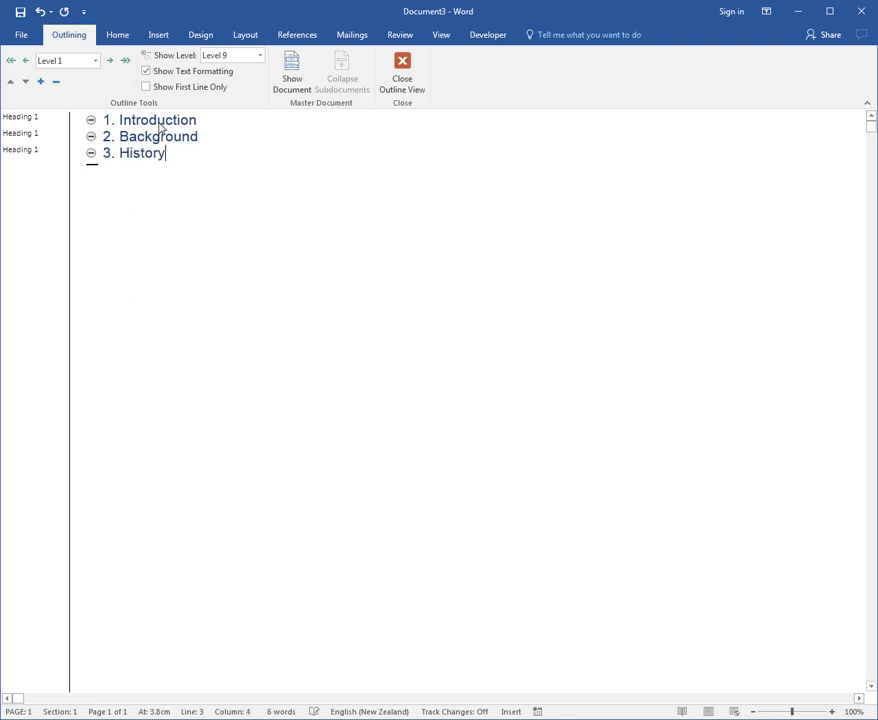
pyautogui.press('Return')
pyautogui.write('Structure')
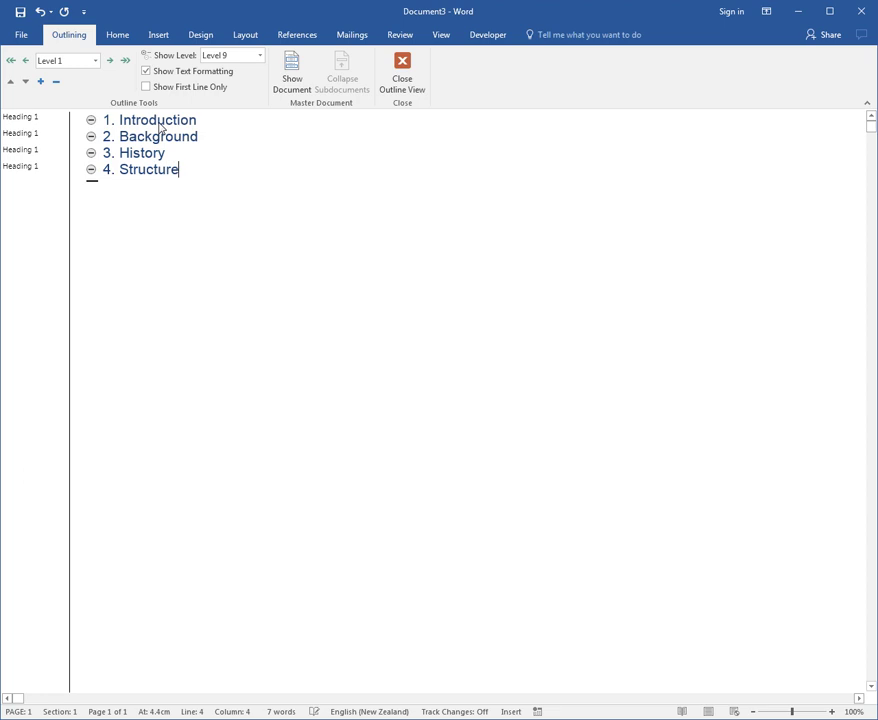
pyautogui.press('Return')
pyautogui.write('Recomme')
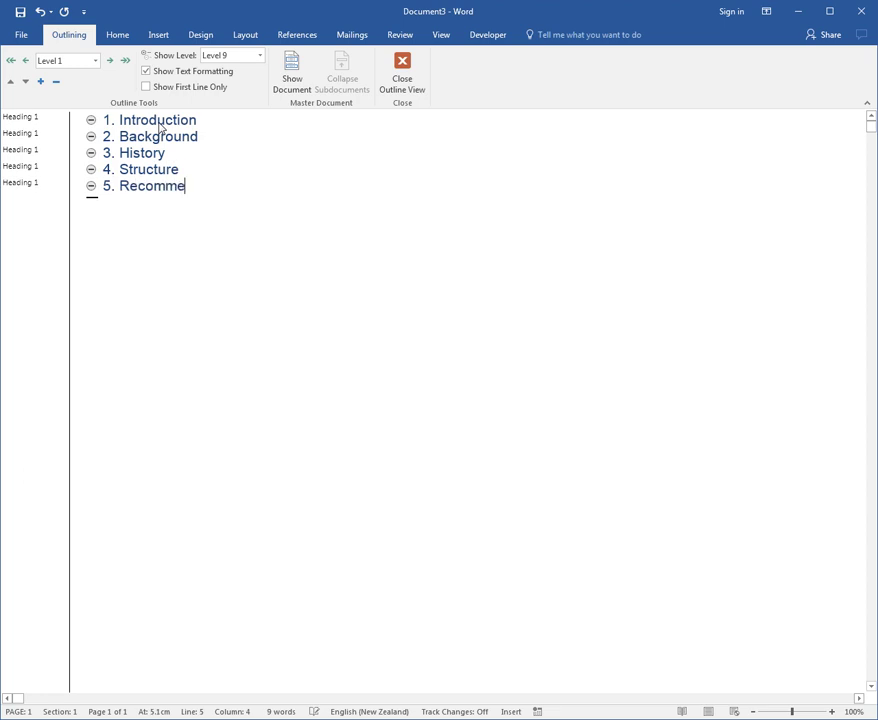
pyautogui.write('ndation')
pyautogui.press('Return')
pyautogui.write('Co')
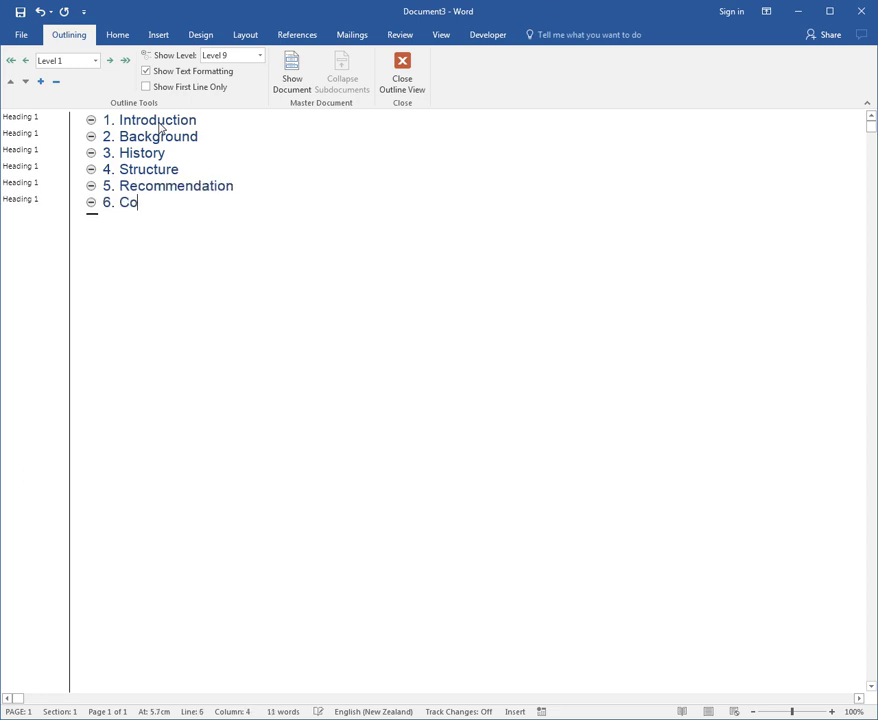
pyautogui.write('nclusion')
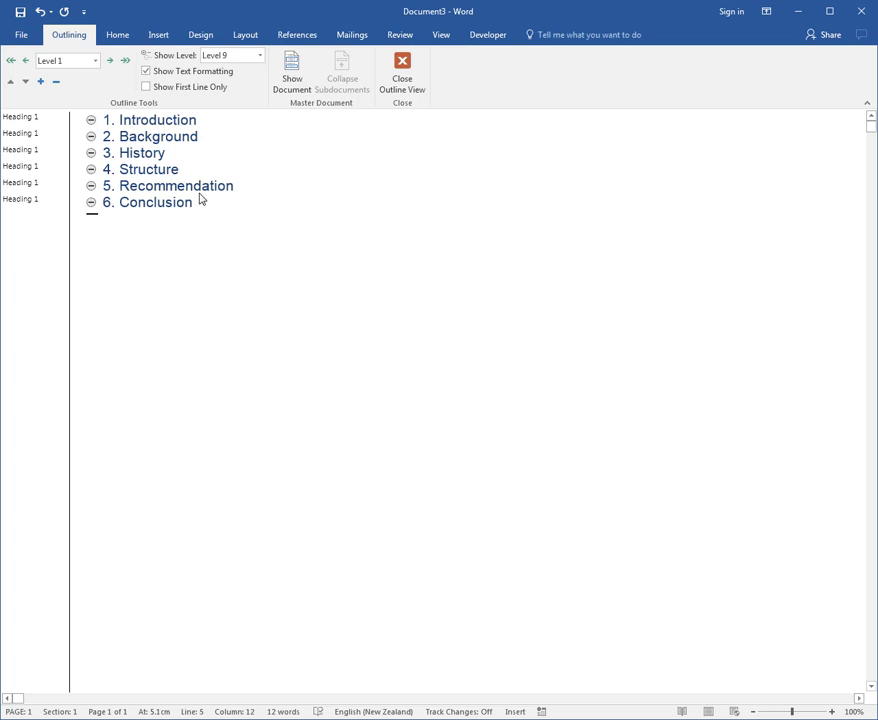
# Step: Modify the Heading 1 style so that its numbering is set to None
pyautogui.click(118, 36)
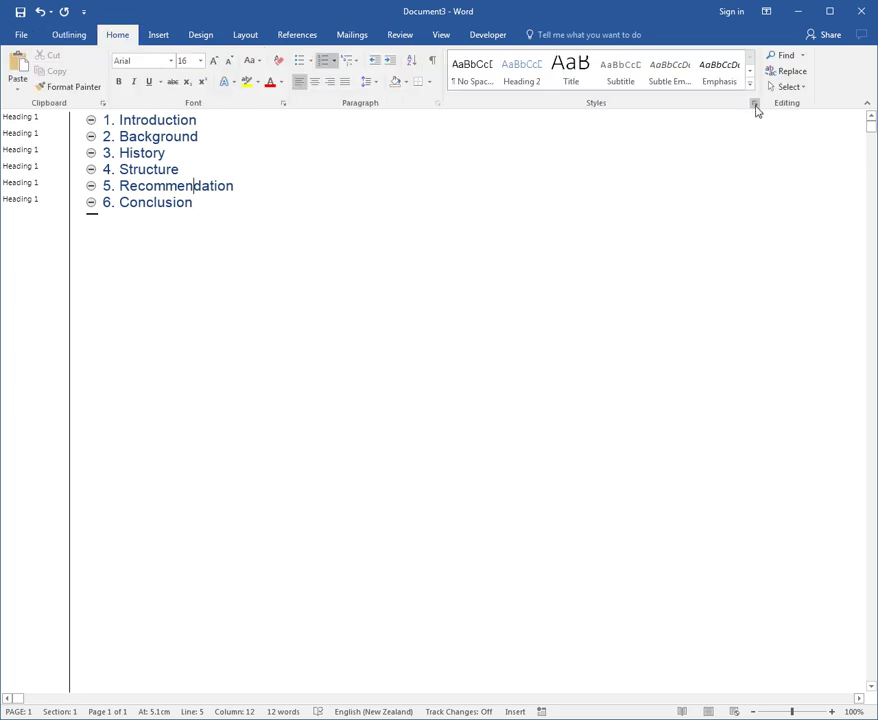
pyautogui.click(755, 104)
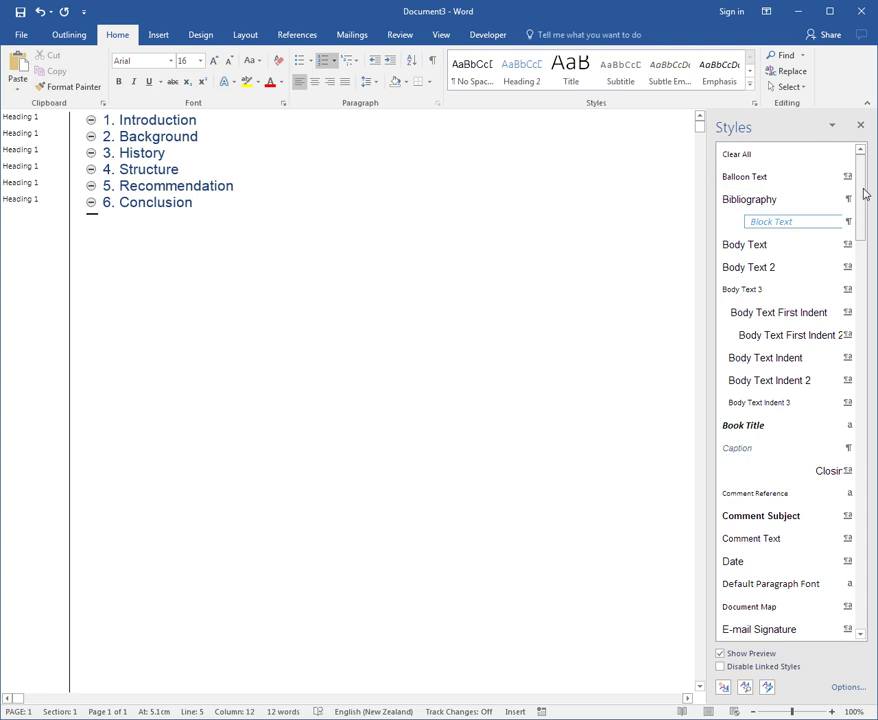
pyautogui.moveTo(864, 197); pyautogui.dragTo(857, 288)
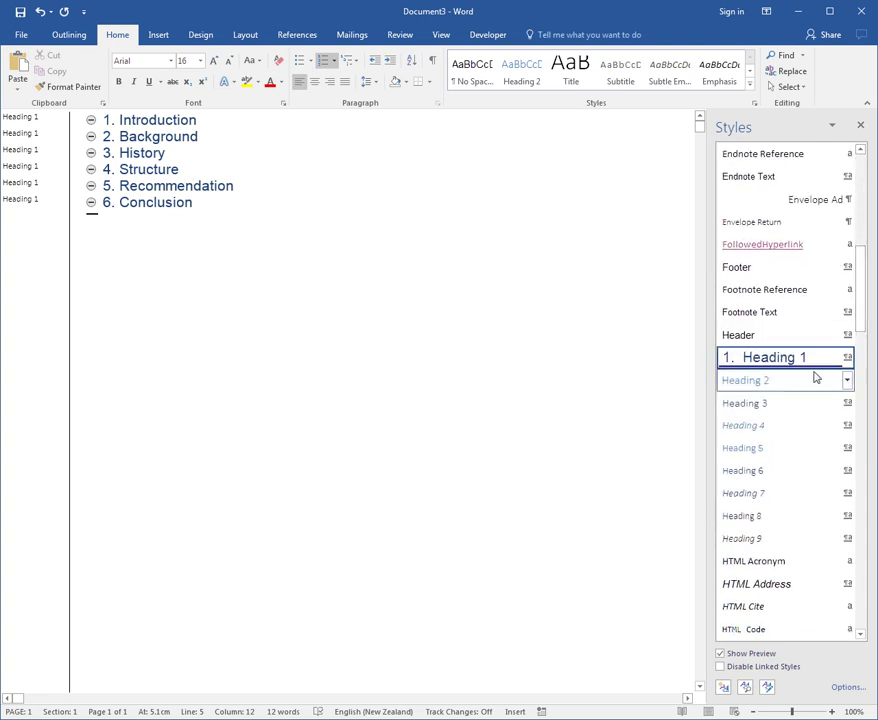
pyautogui.click(847, 357)
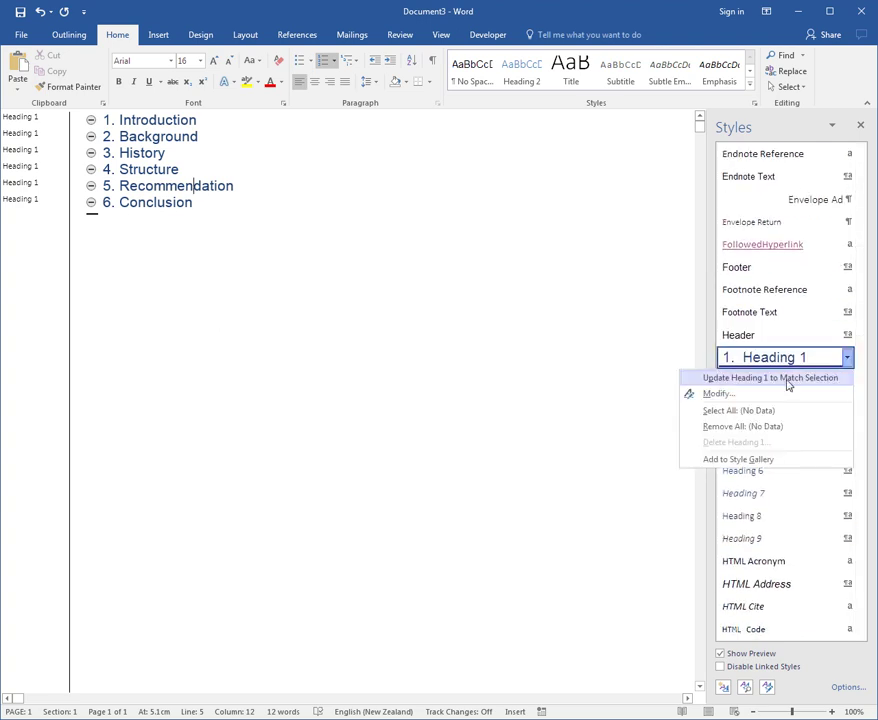
pyautogui.click(719, 394)
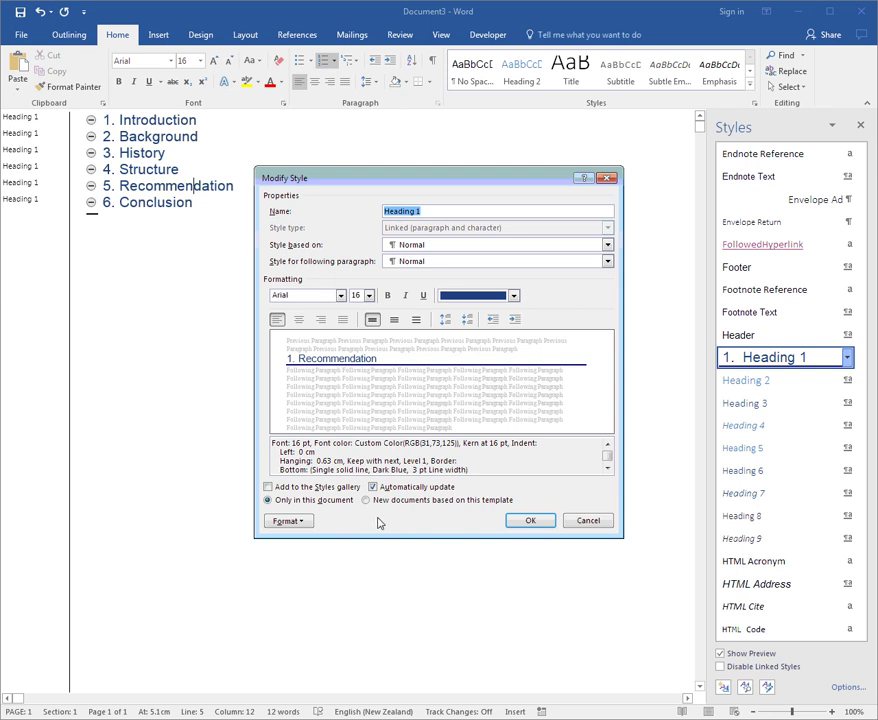
pyautogui.click(302, 521)
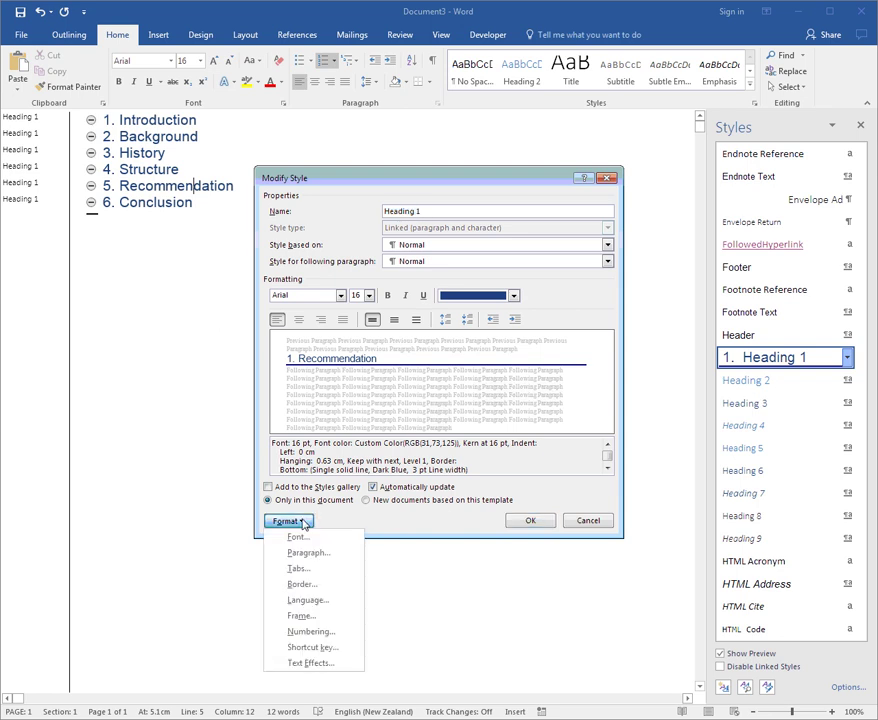
pyautogui.click(313, 630)
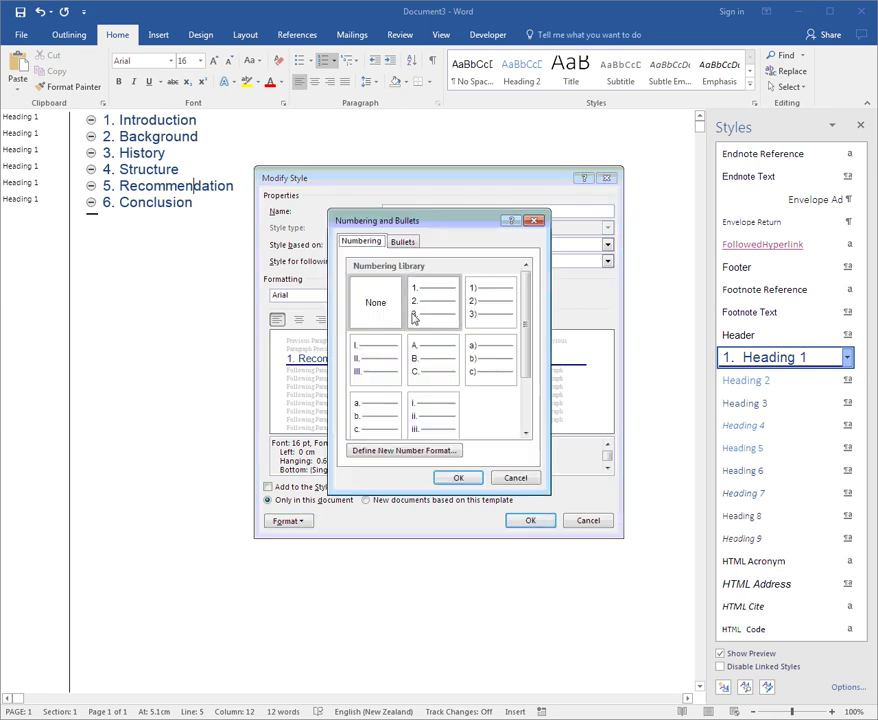
pyautogui.click(458, 477)
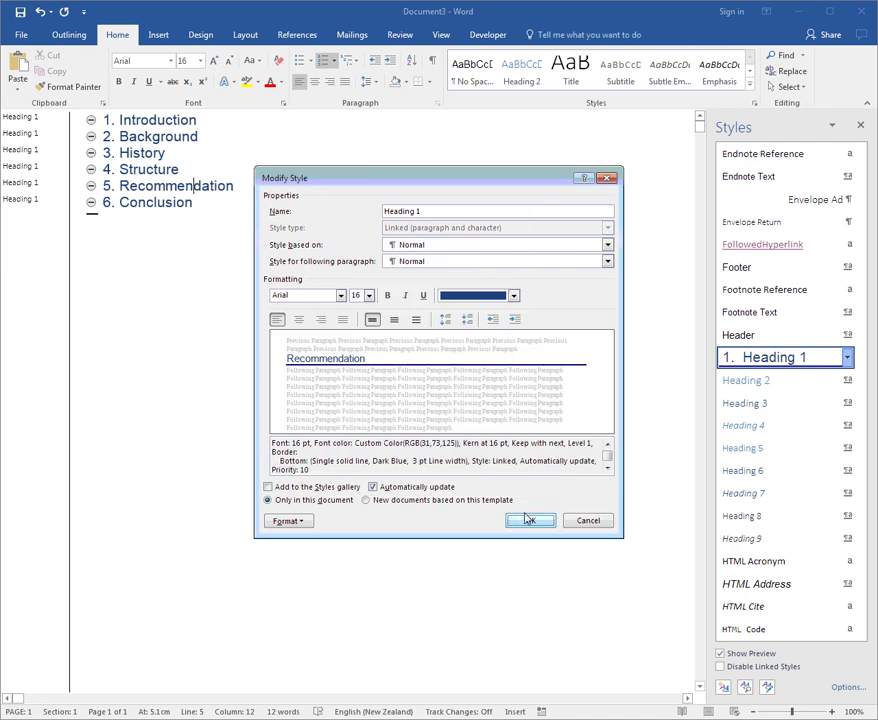
pyautogui.click(530, 522)
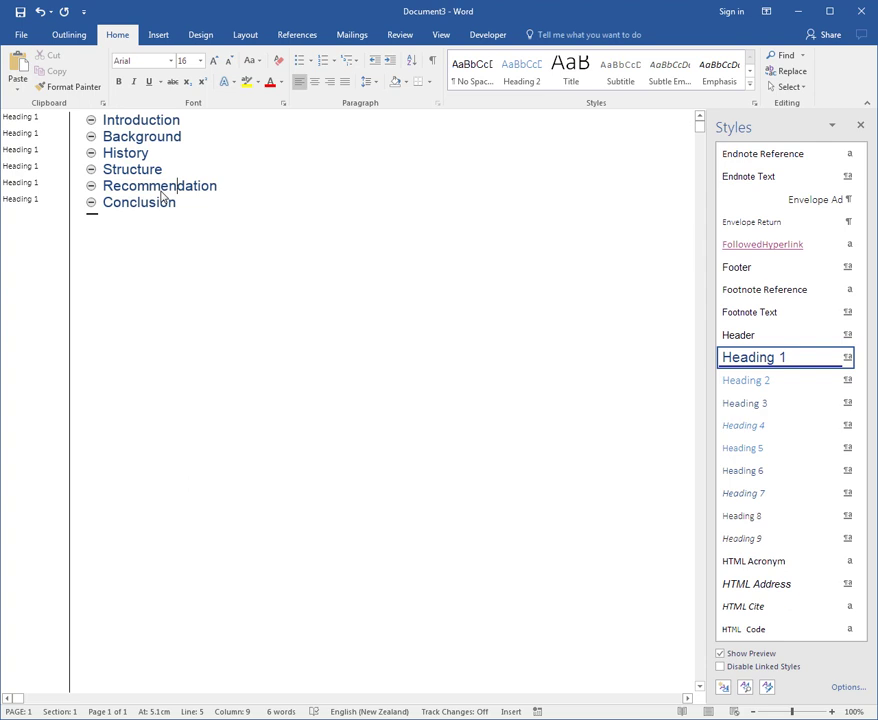
pyautogui.click(861, 128)
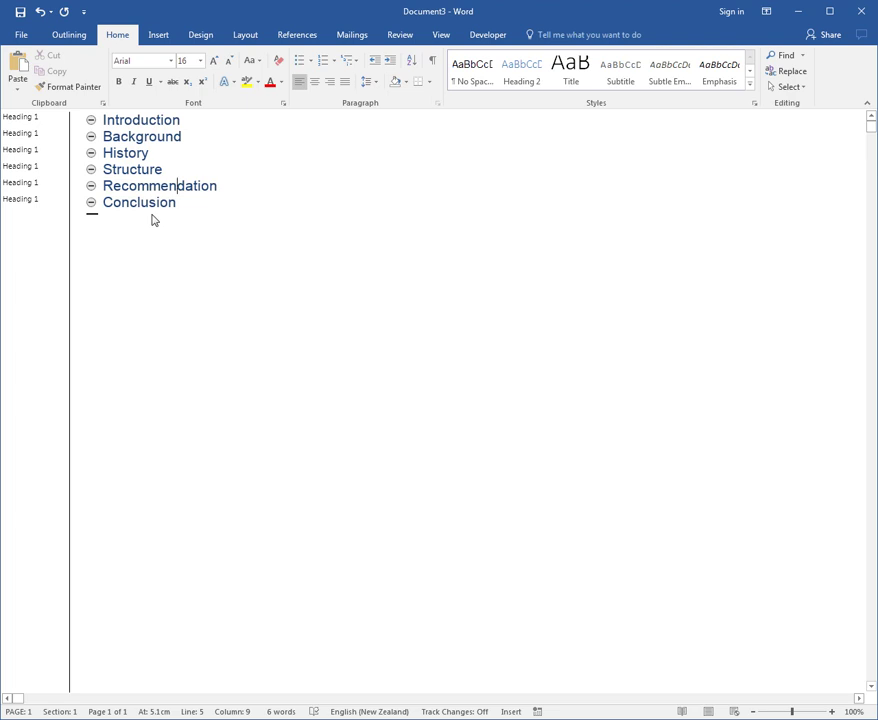
pyautogui.click(70, 36)
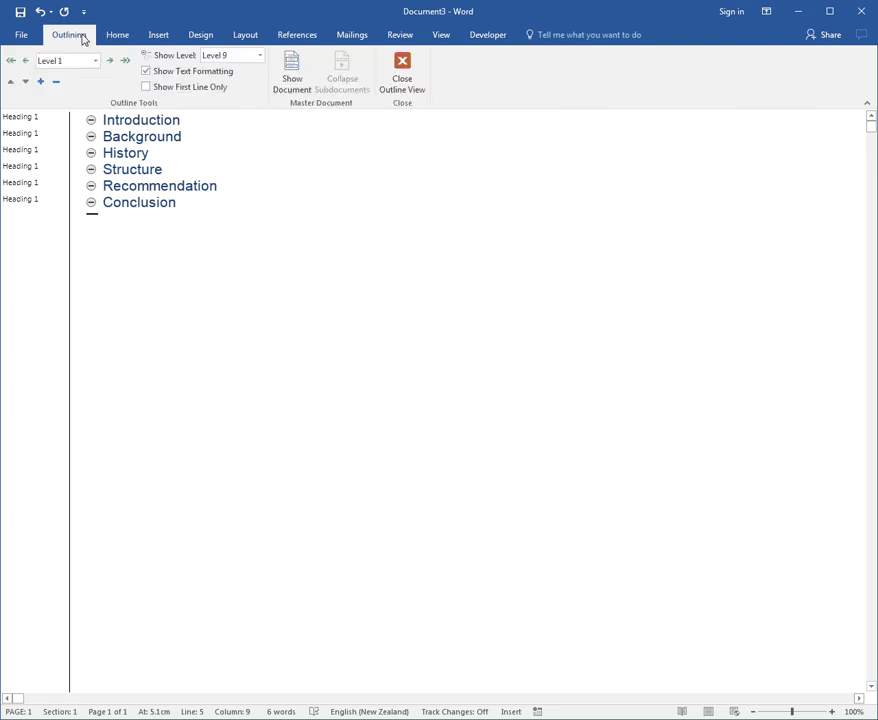
pyautogui.click(116, 36)
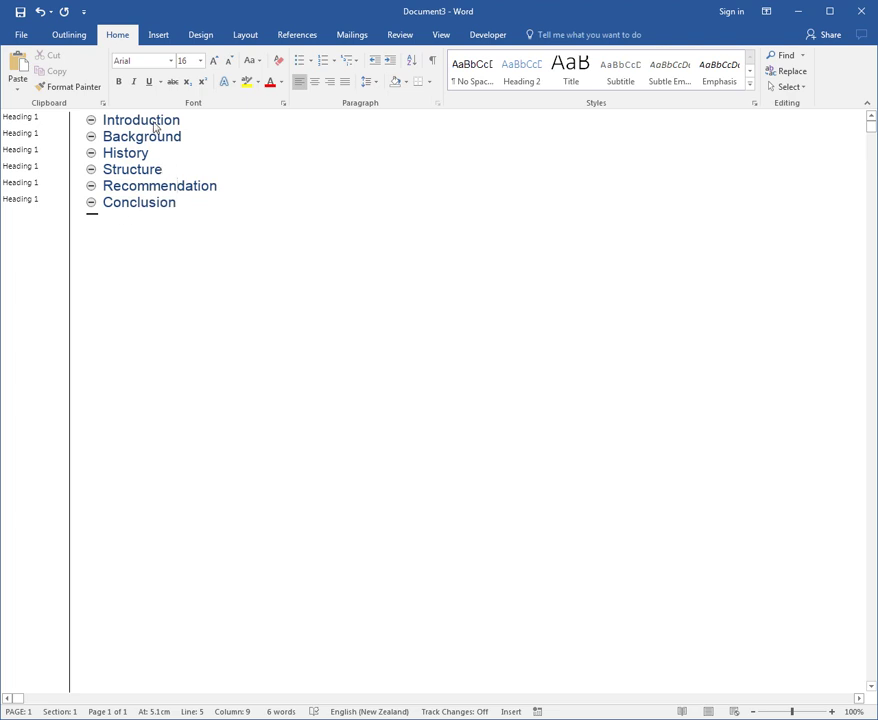
pyautogui.click(150, 121)
pyautogui.click(173, 137)
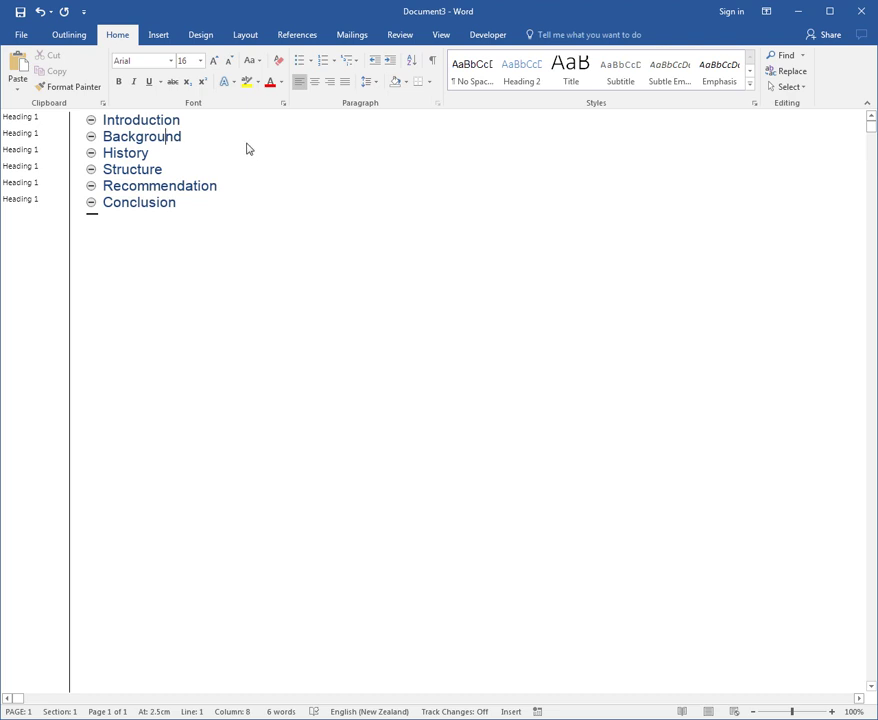
pyautogui.click(127, 153)
pyautogui.click(130, 186)
# Step: Show the master document tools and create a subdocument from the Introduction heading
pyautogui.click(128, 124)
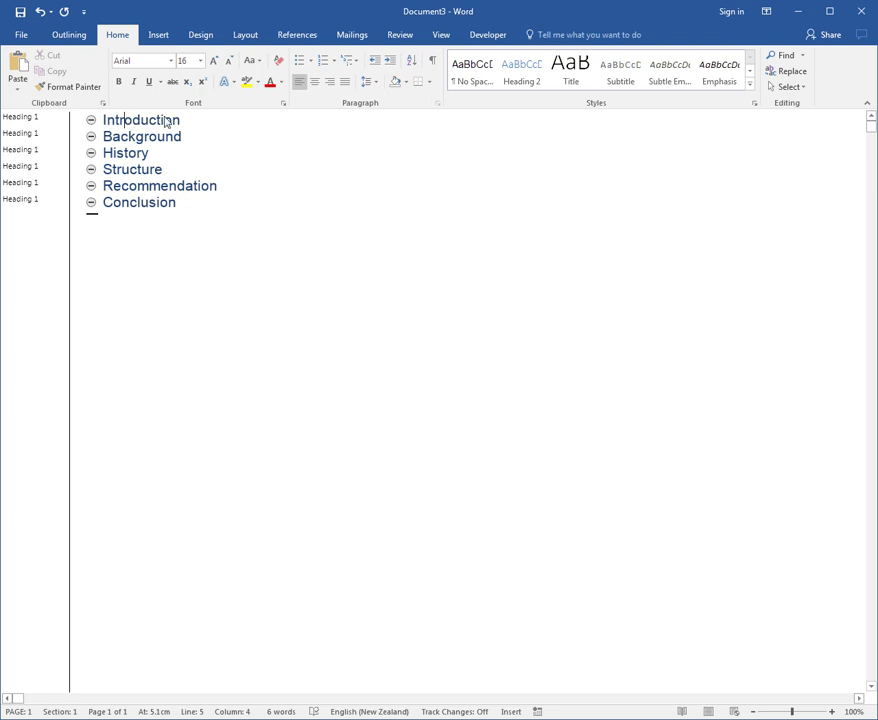
pyautogui.click(80, 38)
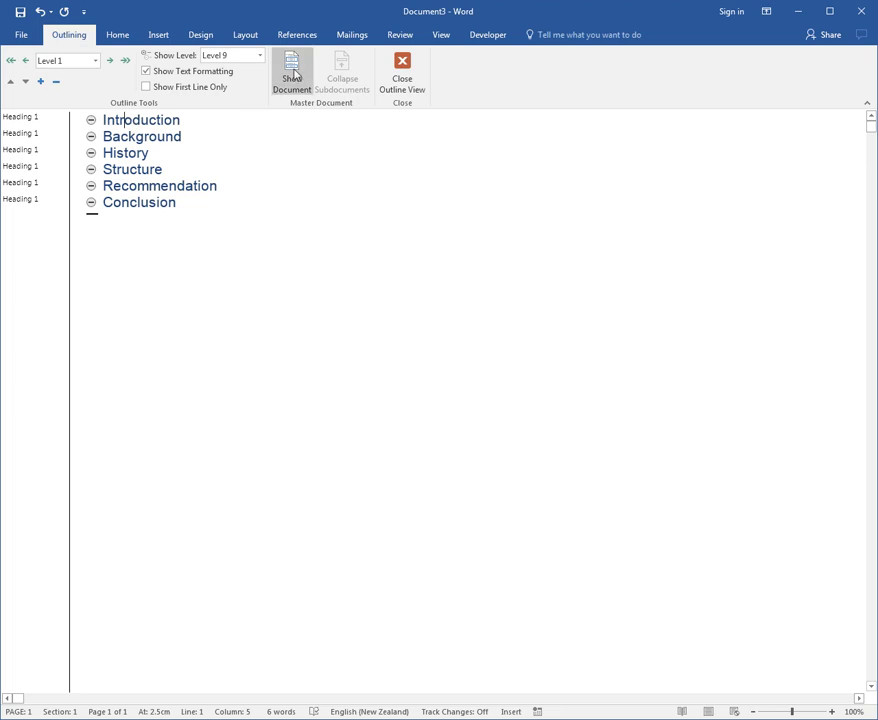
pyautogui.click(293, 74)
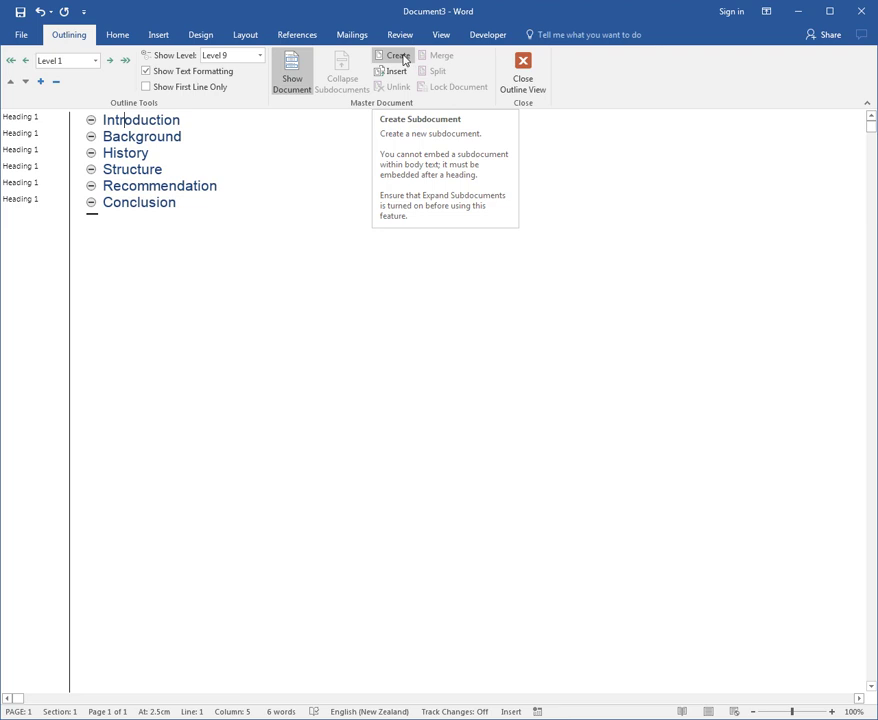
pyautogui.click(405, 60)
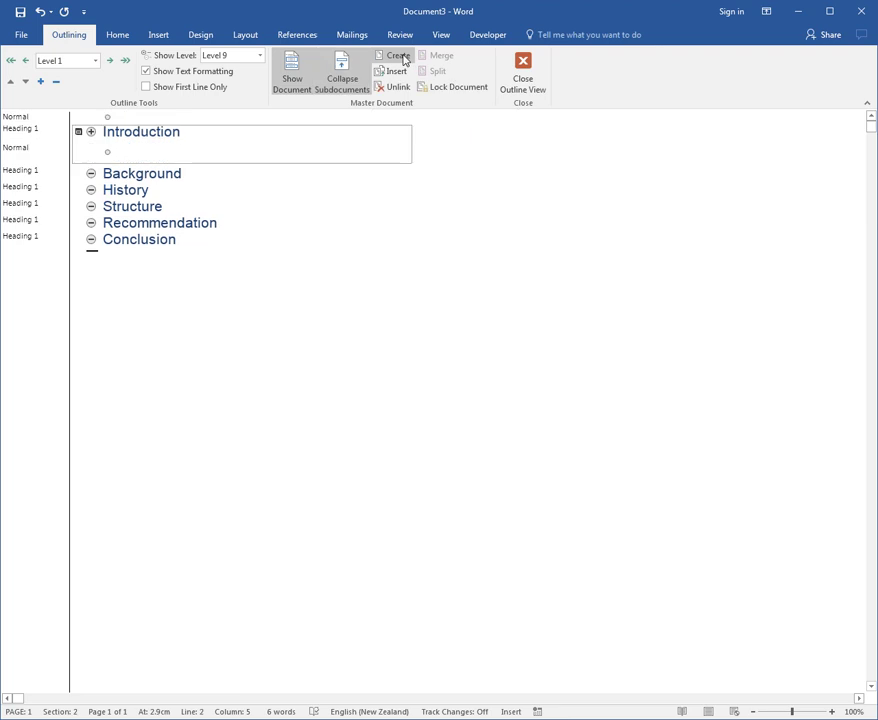
# Step: Create a separate subdocument from each of the Background, History, Structure, Recommendation and Conclusion headings
pyautogui.click(163, 178)
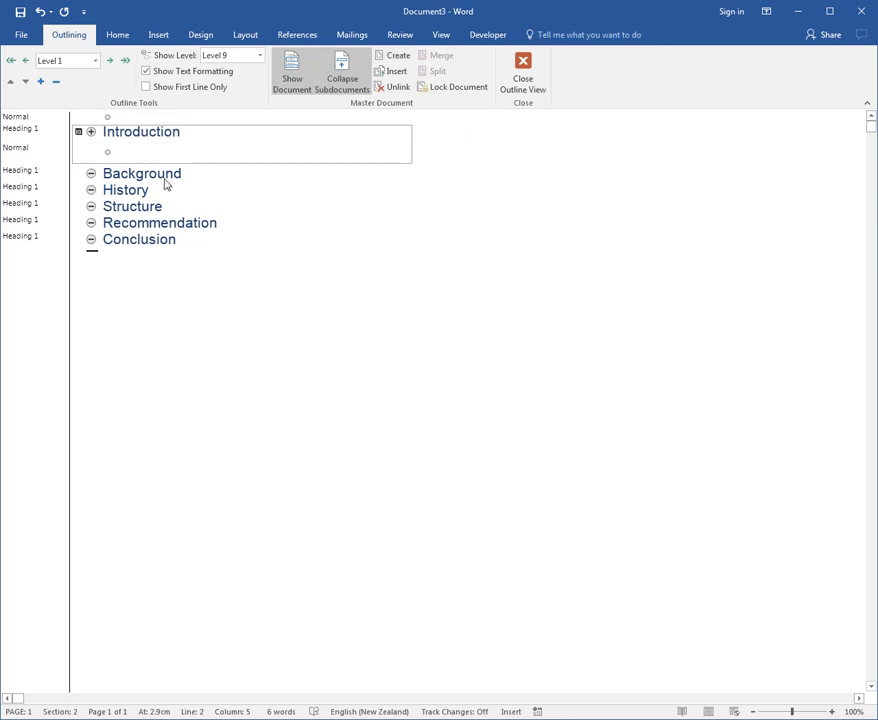
pyautogui.click(385, 58)
pyautogui.click(123, 230)
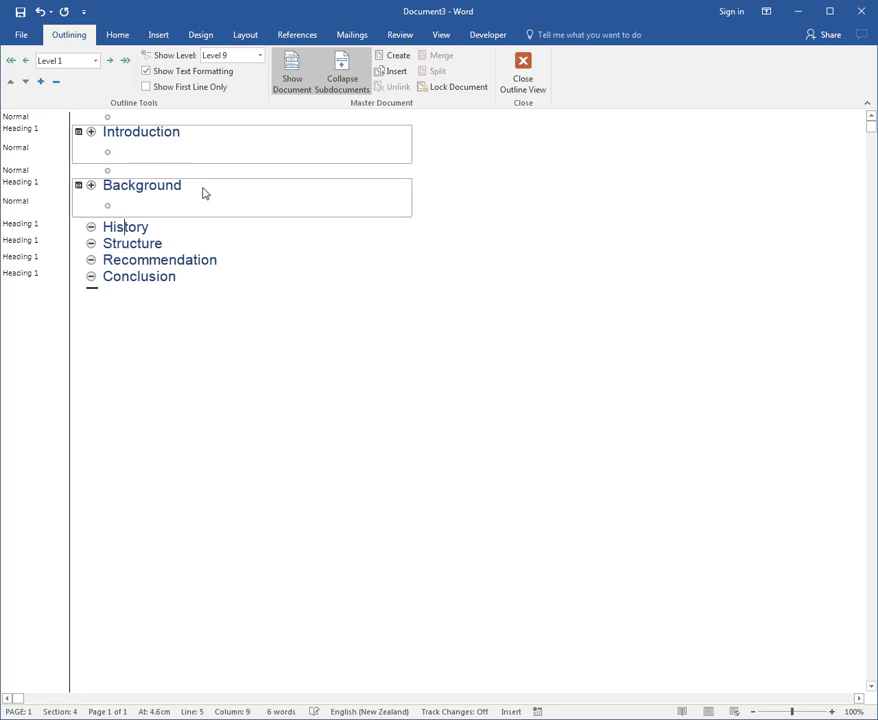
pyautogui.click(390, 58)
pyautogui.click(137, 281)
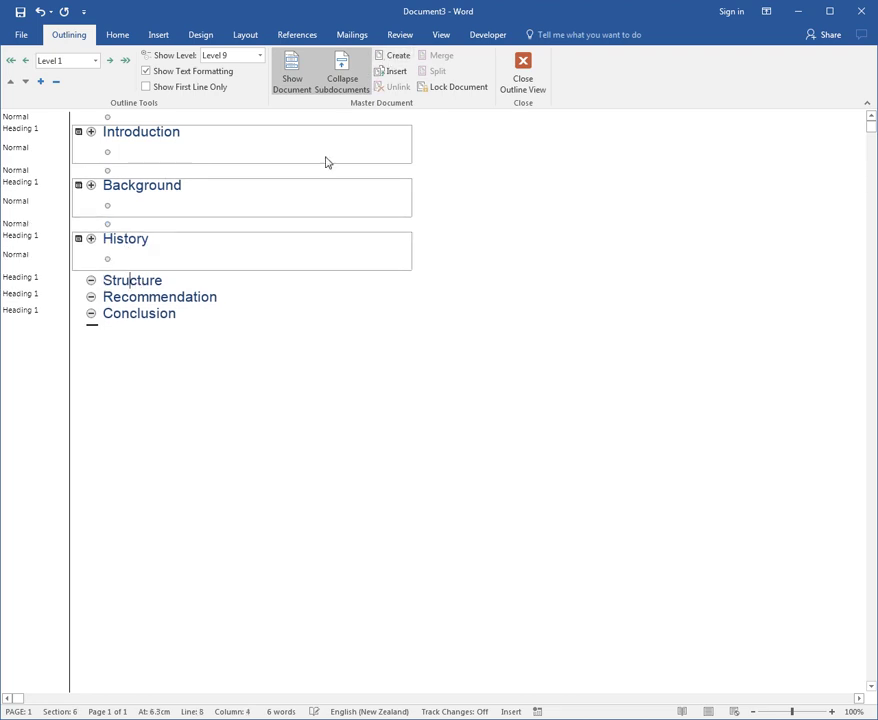
pyautogui.click(395, 56)
pyautogui.click(160, 334)
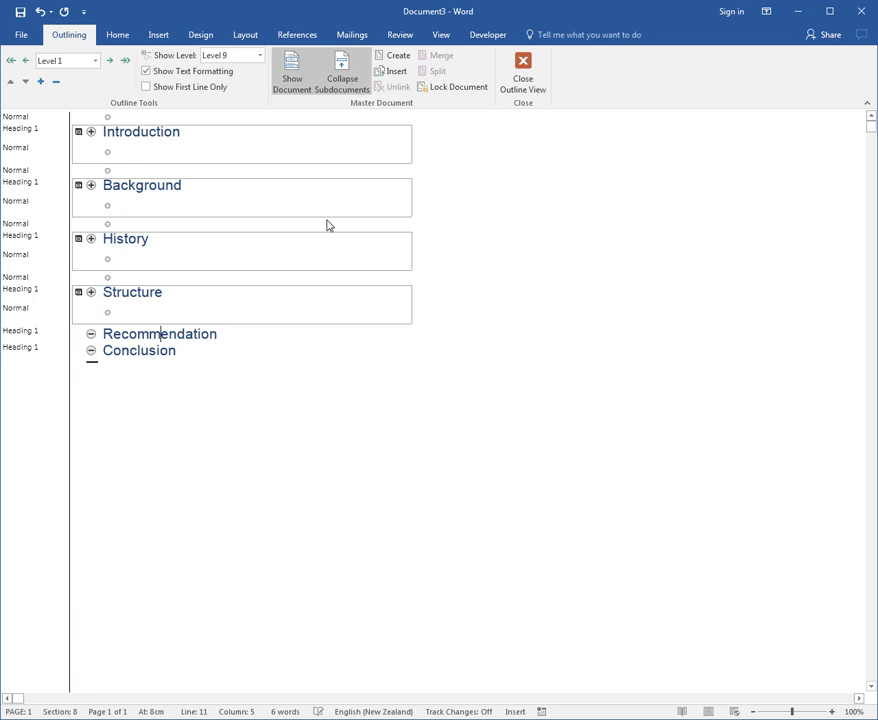
pyautogui.click(390, 56)
pyautogui.click(166, 380)
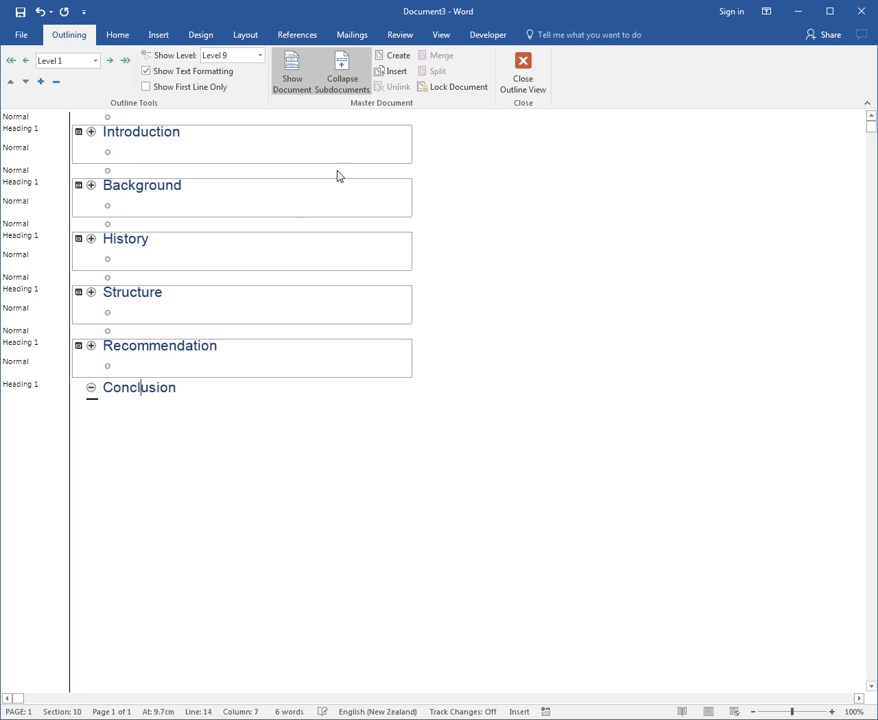
pyautogui.click(398, 57)
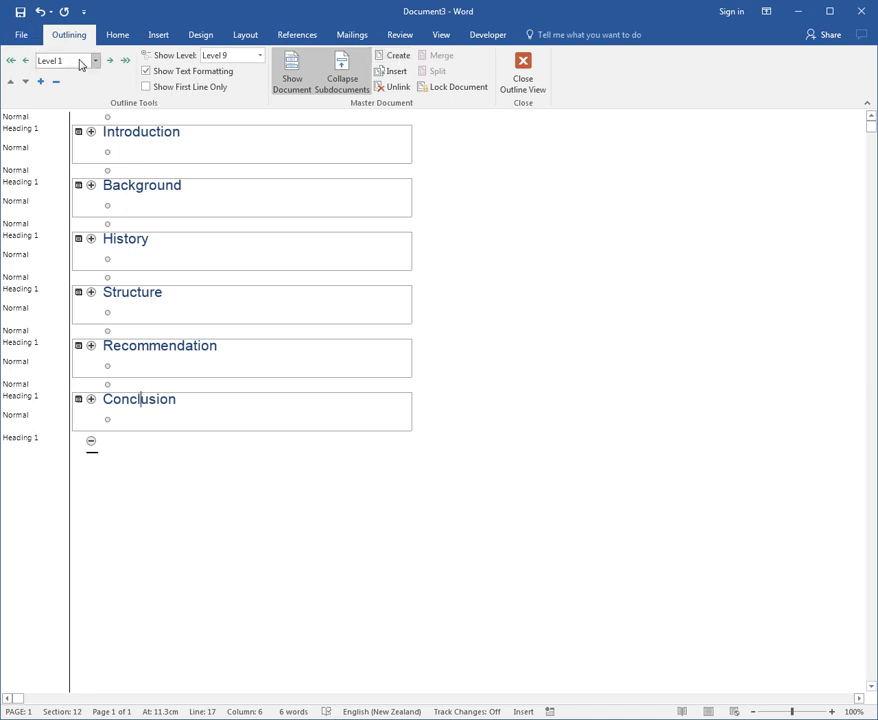
# Step: Start saving the document under a new name, create a folder named Master Files on the Desktop and open it
pyautogui.press('F12')
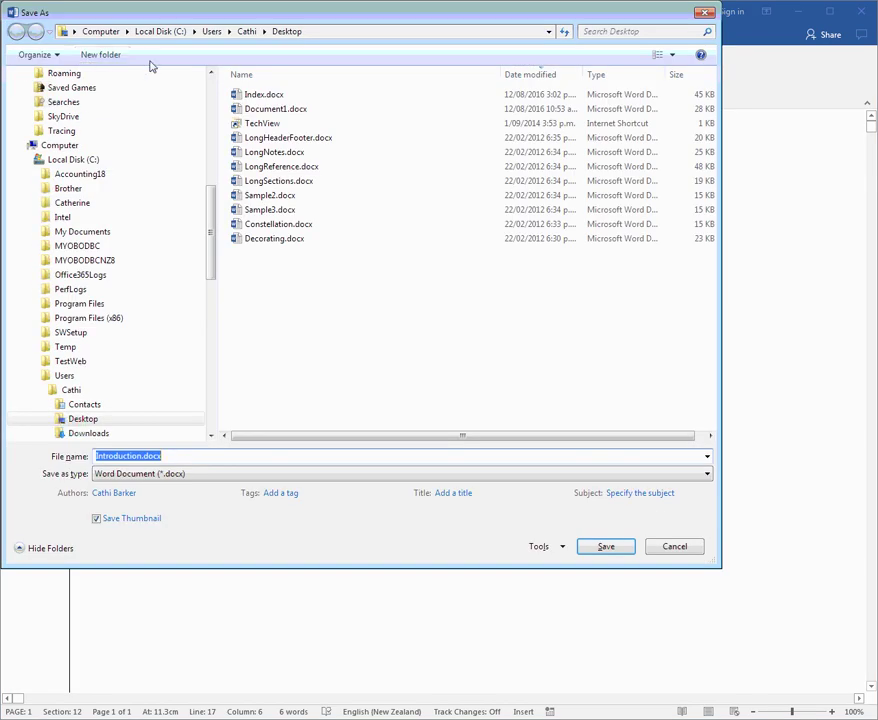
pyautogui.click(97, 54)
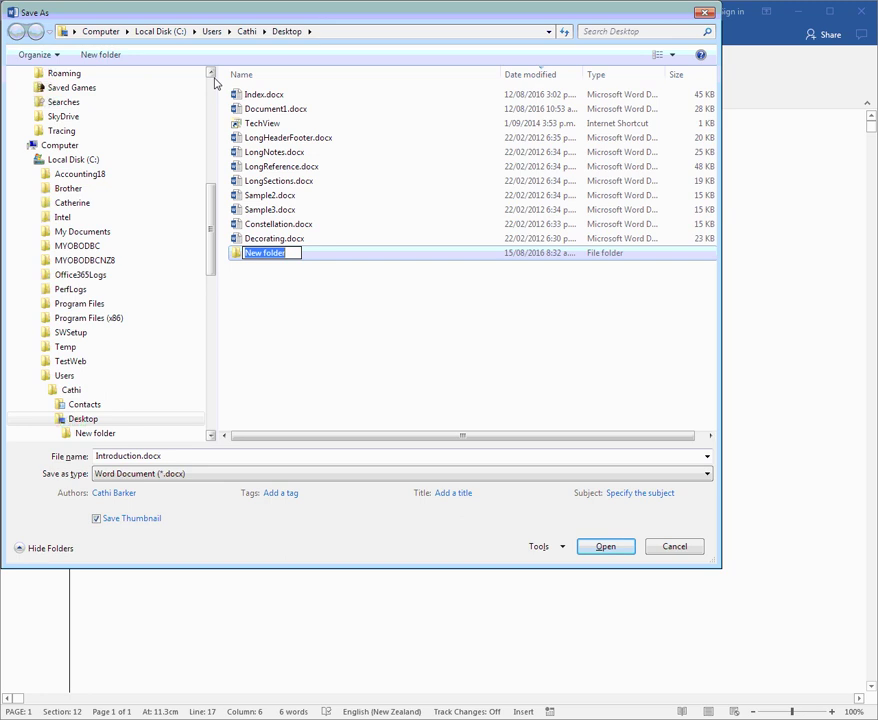
pyautogui.write('Master Files')
pyautogui.click(320, 276)
pyautogui.doubleClick(290, 253)
# Step: Save the document as Master Document in the Master Files folder
pyautogui.doubleClick(198, 455)
pyautogui.write('Master Documents')
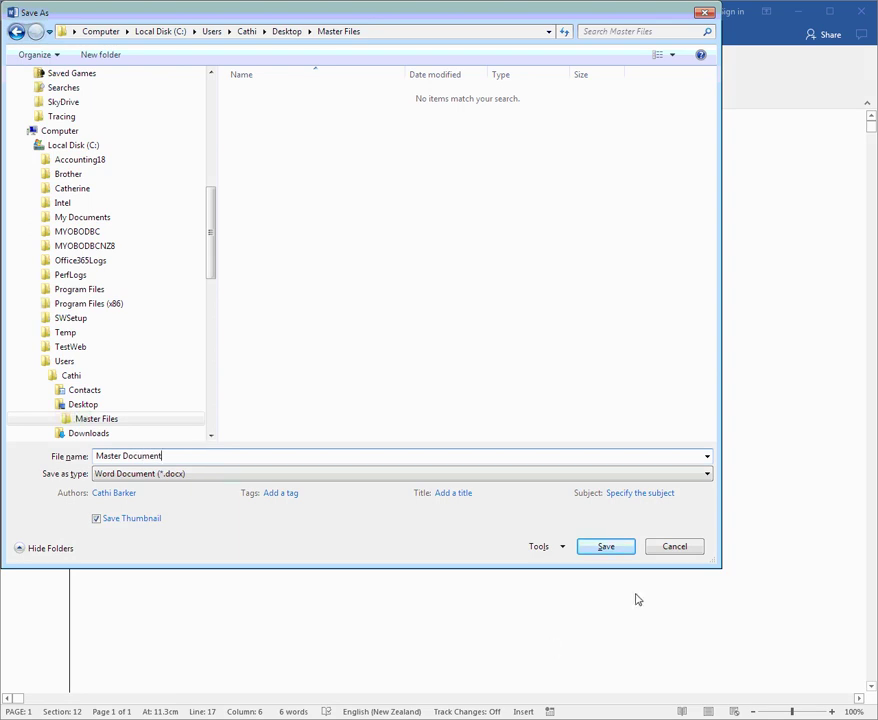
pyautogui.click(612, 551)
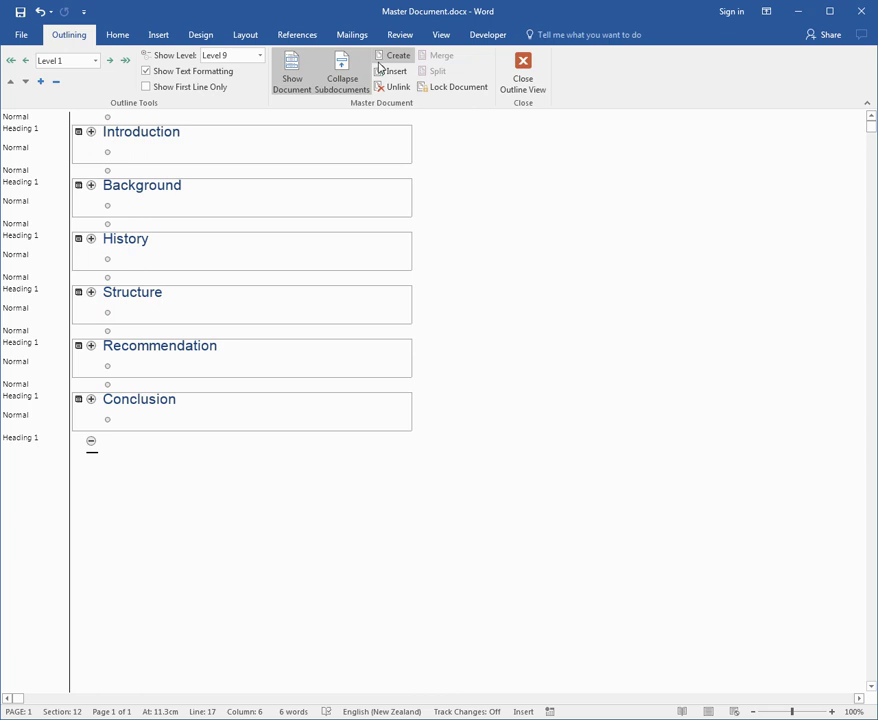
# Step: Browse the Master Files folder to check the saved master document and subdocument files, without opening any
pyautogui.hotkey('ctrl', 'o')
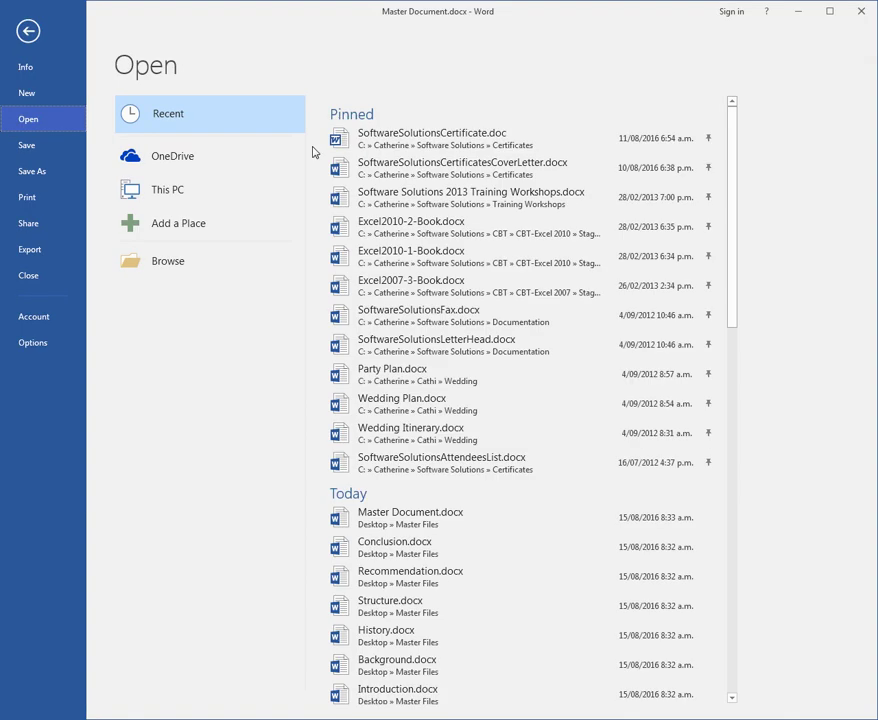
pyautogui.click(222, 260)
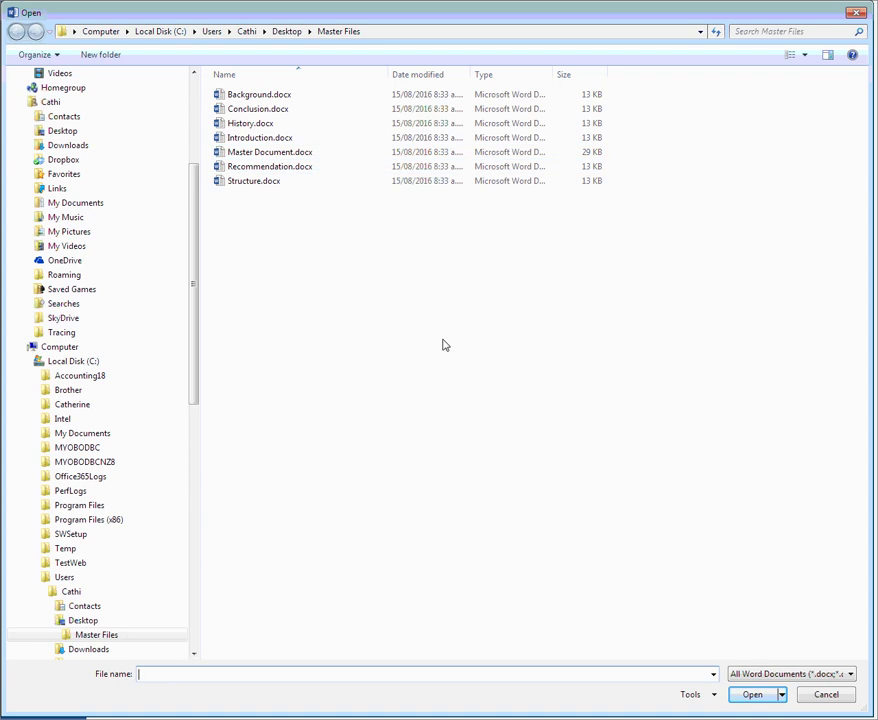
pyautogui.click(826, 695)
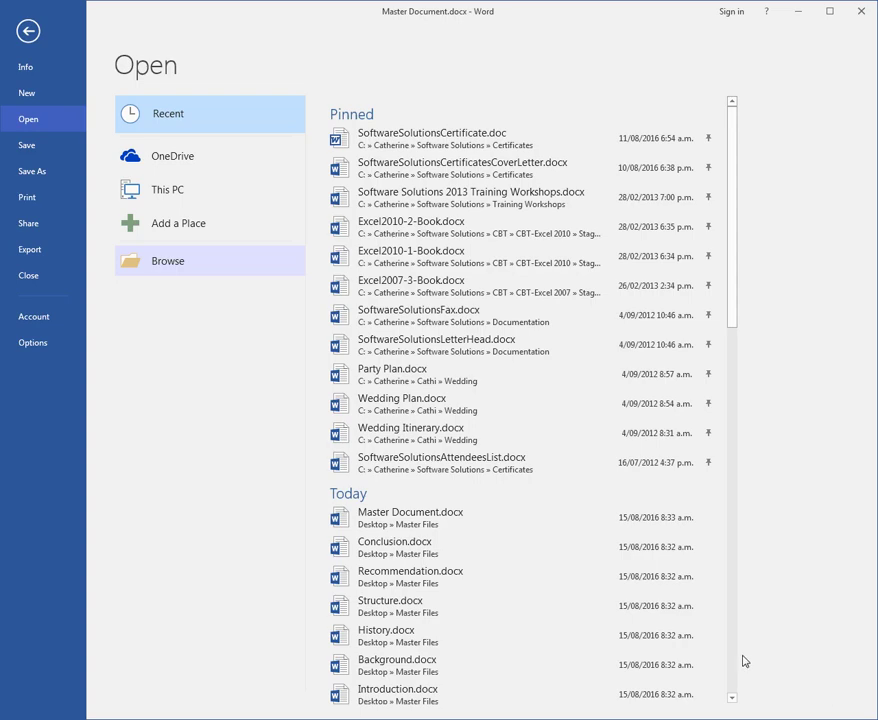
pyautogui.click(28, 33)
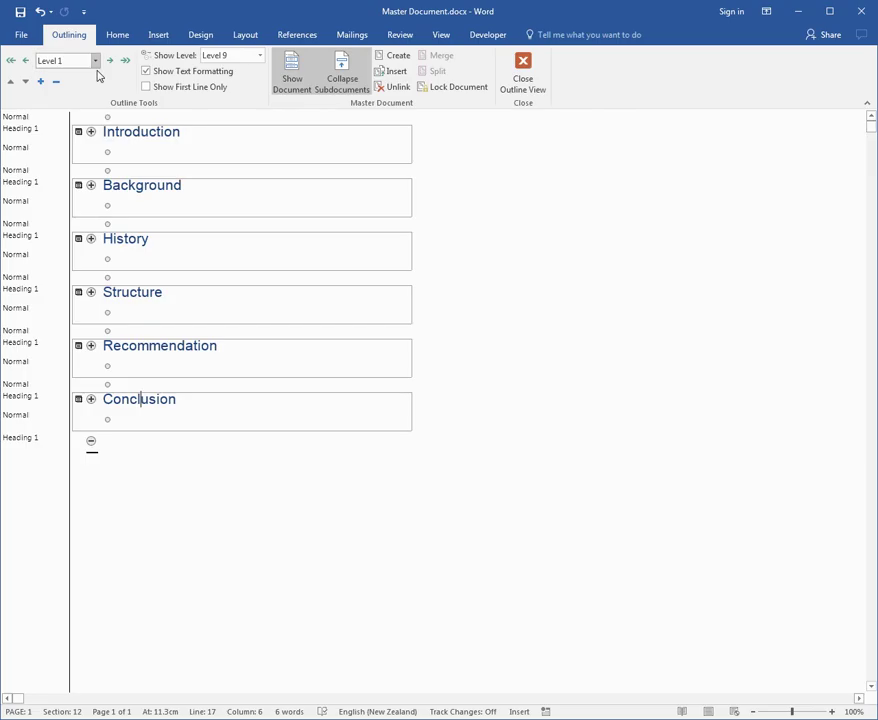
# Step: Collapse the master document's subdocuments to their file links and expand them again
pyautogui.click(155, 149)
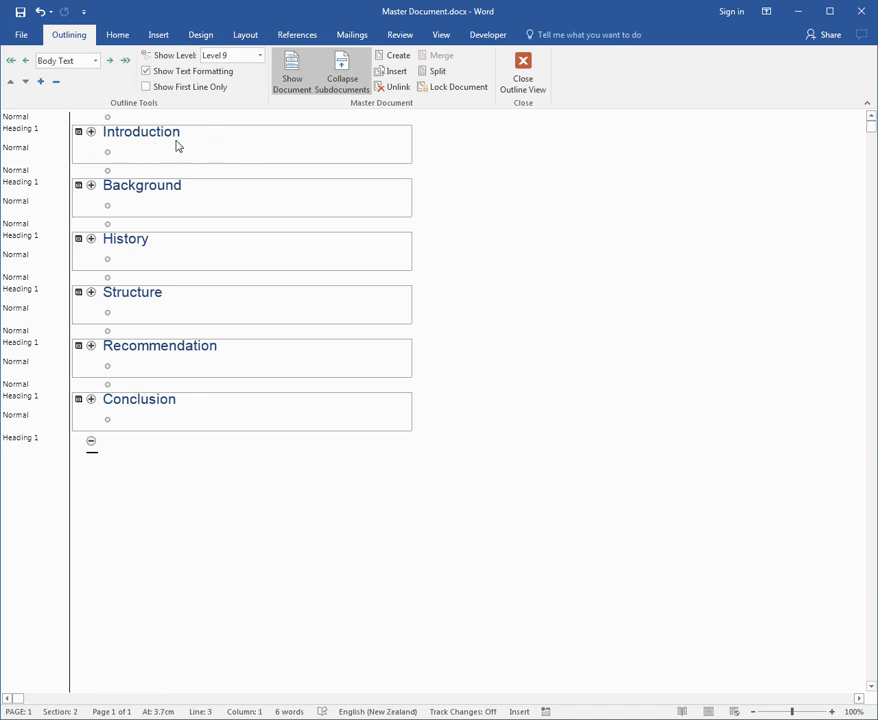
pyautogui.click(166, 136)
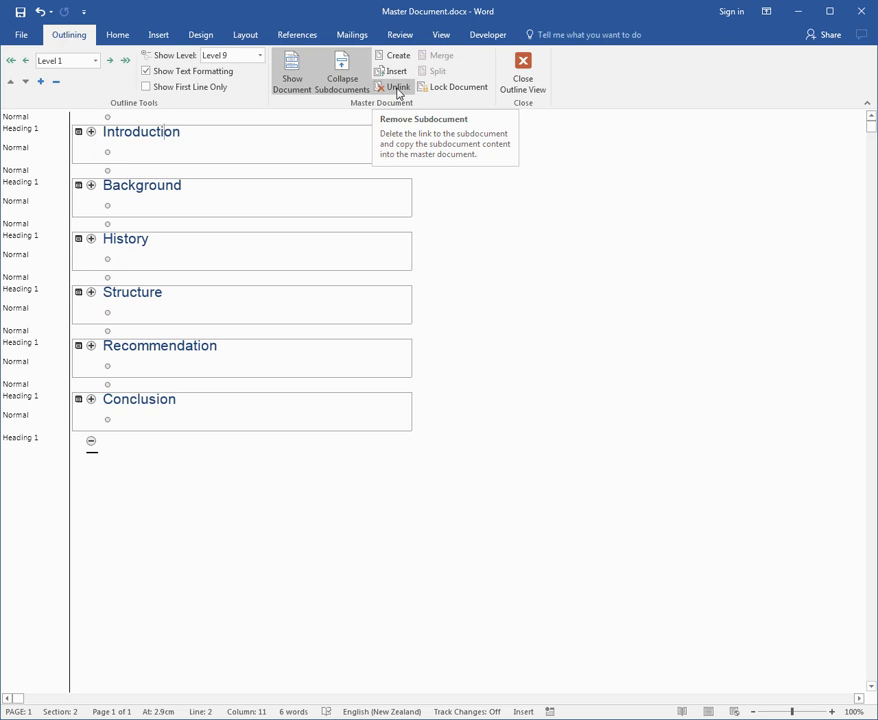
pyautogui.click(350, 80)
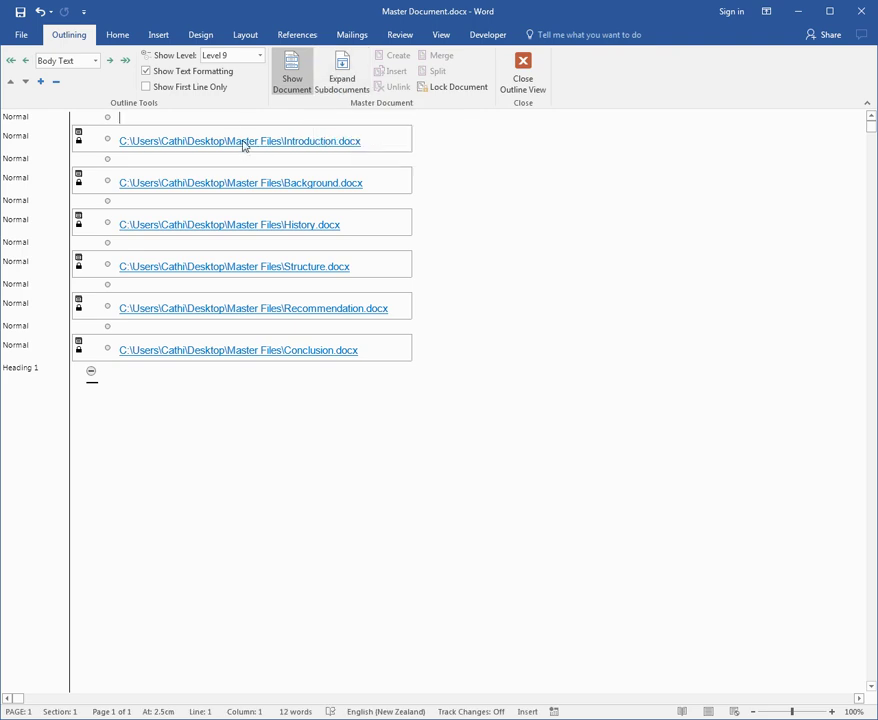
pyautogui.click(341, 77)
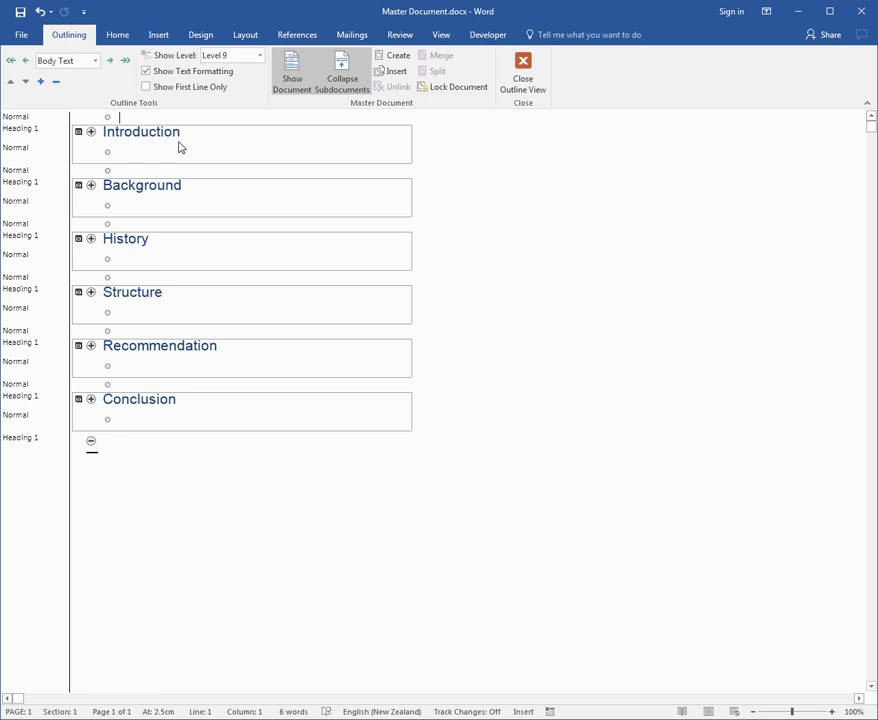
# Step: Open the subdocument Introduction.docx from the Master Files folder
pyautogui.click(203, 146)
pyautogui.hotkey('ctrl', '\\')
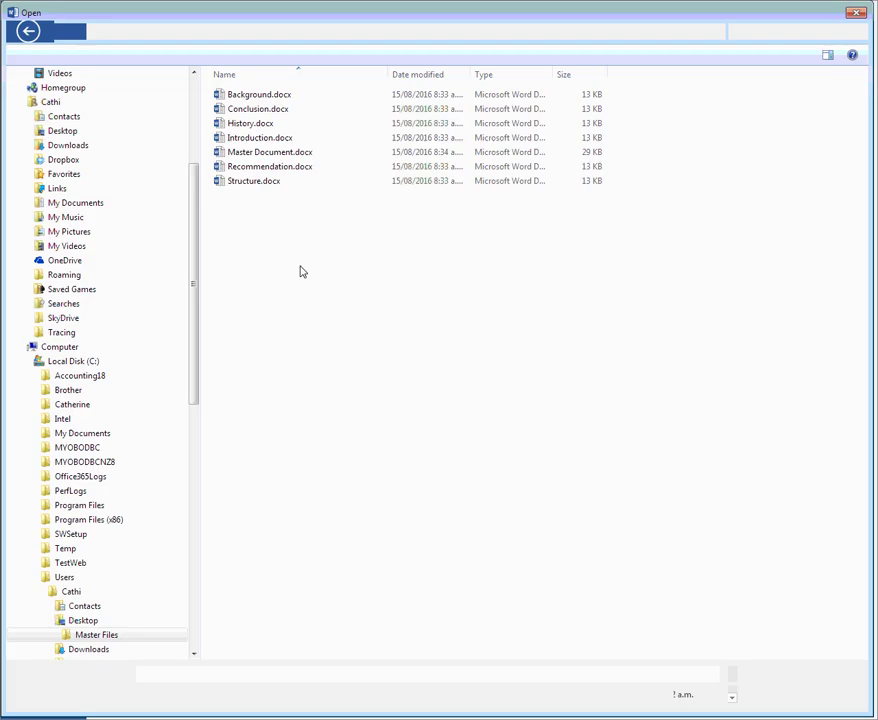
pyautogui.doubleClick(275, 137)
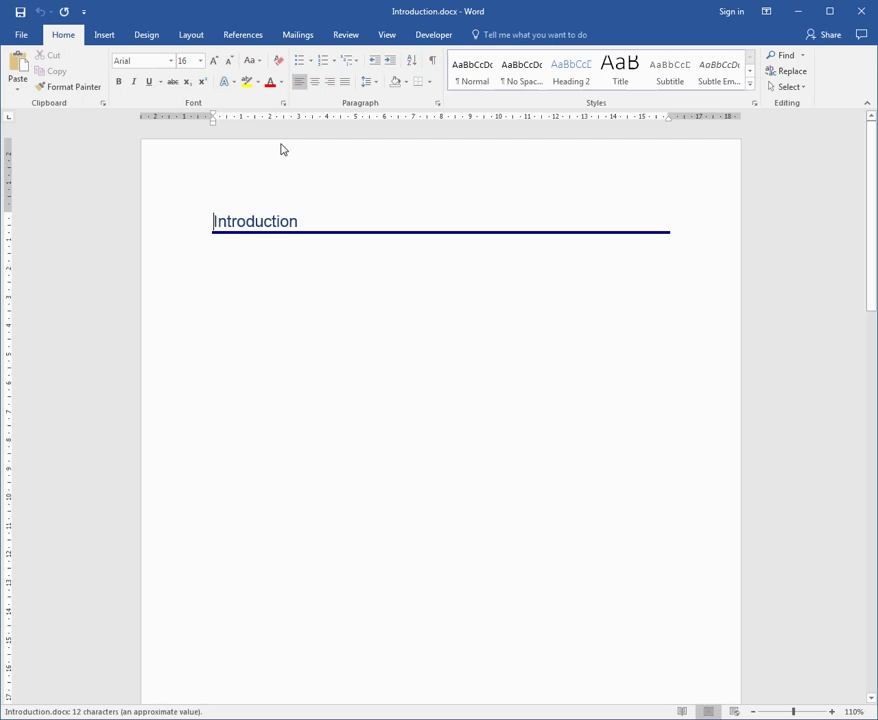
# Step: Insert random sample text with =rand() on a new line below the Introduction heading
pyautogui.click(308, 222)
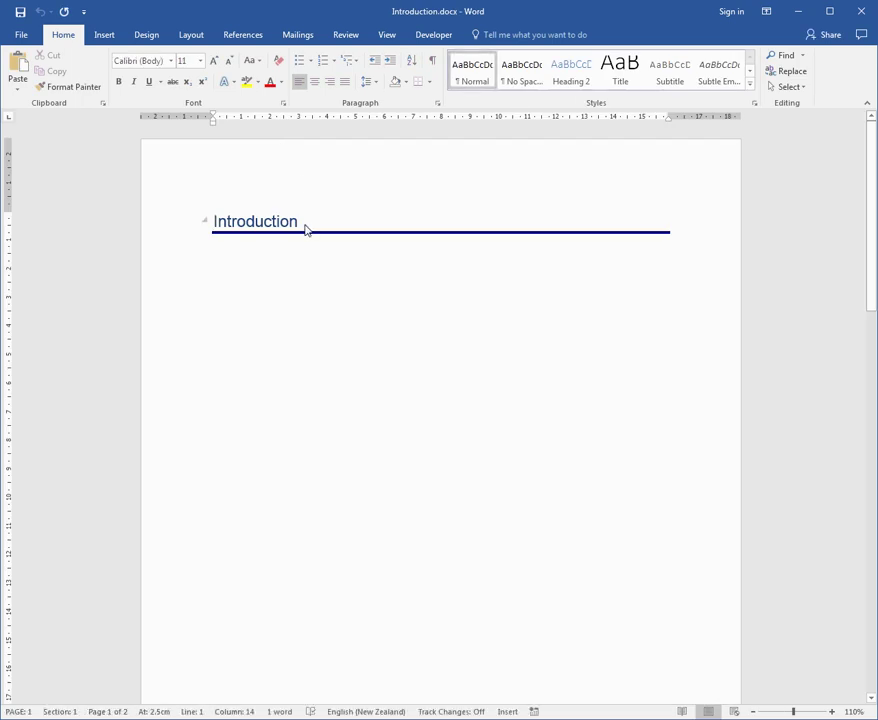
pyautogui.press('Return')
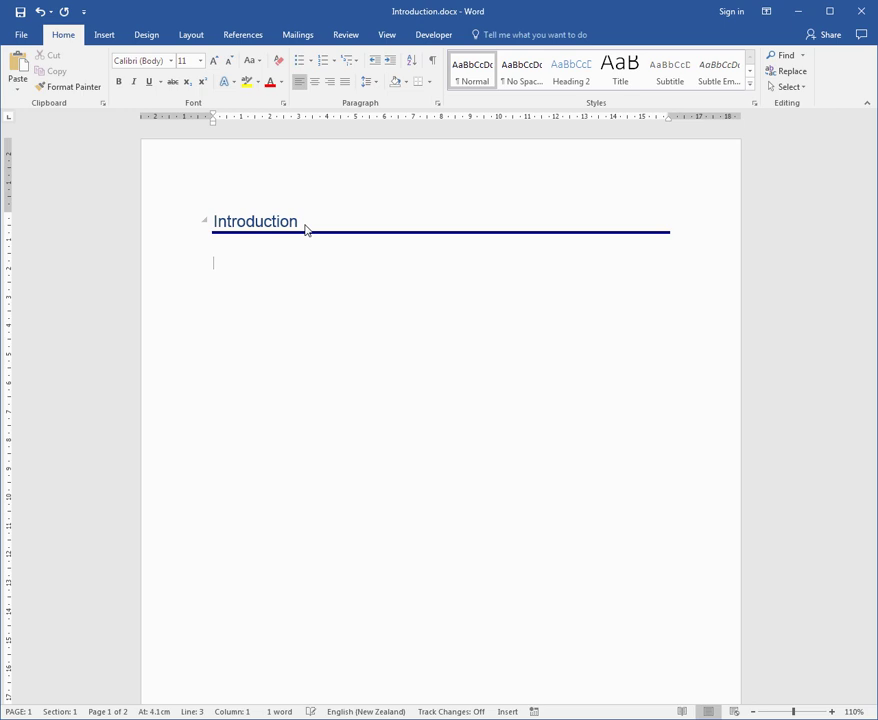
pyautogui.write('=rand()')
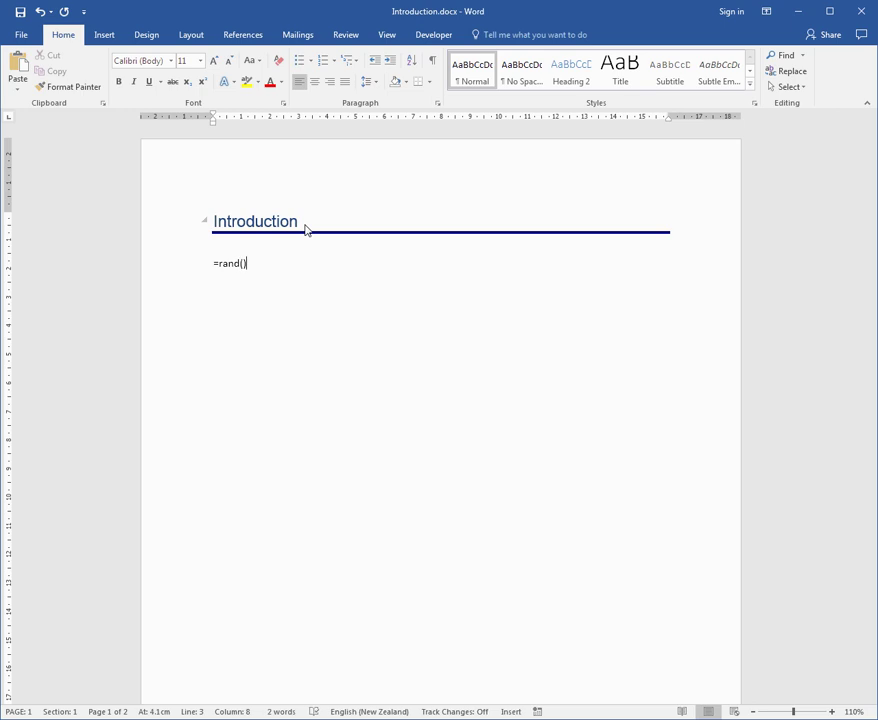
pyautogui.press('Return')
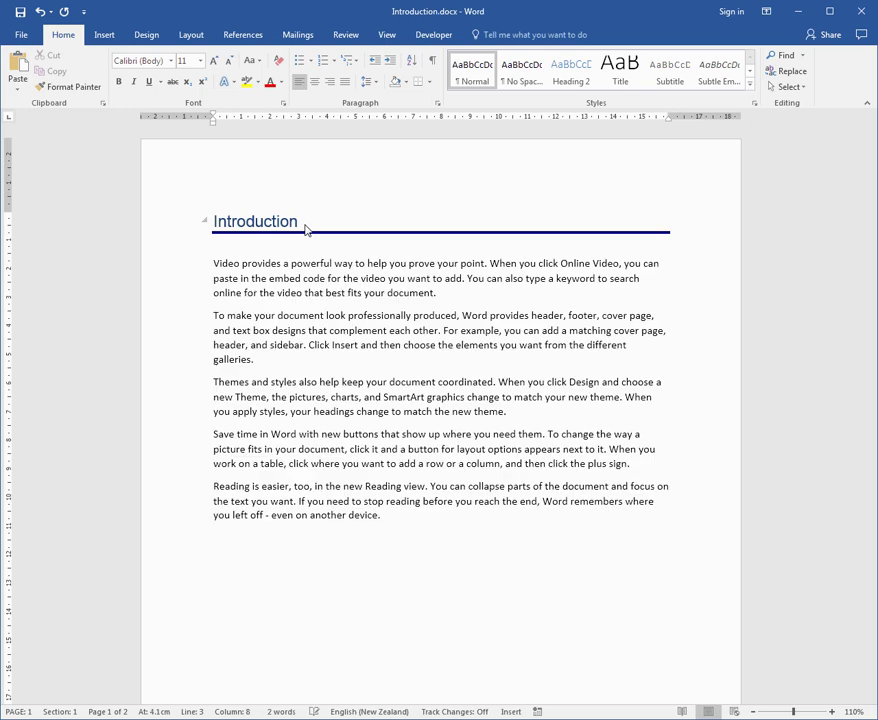
# Step: Add the subheading Options above the sample text and format it as Heading 2
pyautogui.click(268, 250)
pyautogui.press('Return')
pyautogui.press('Down')
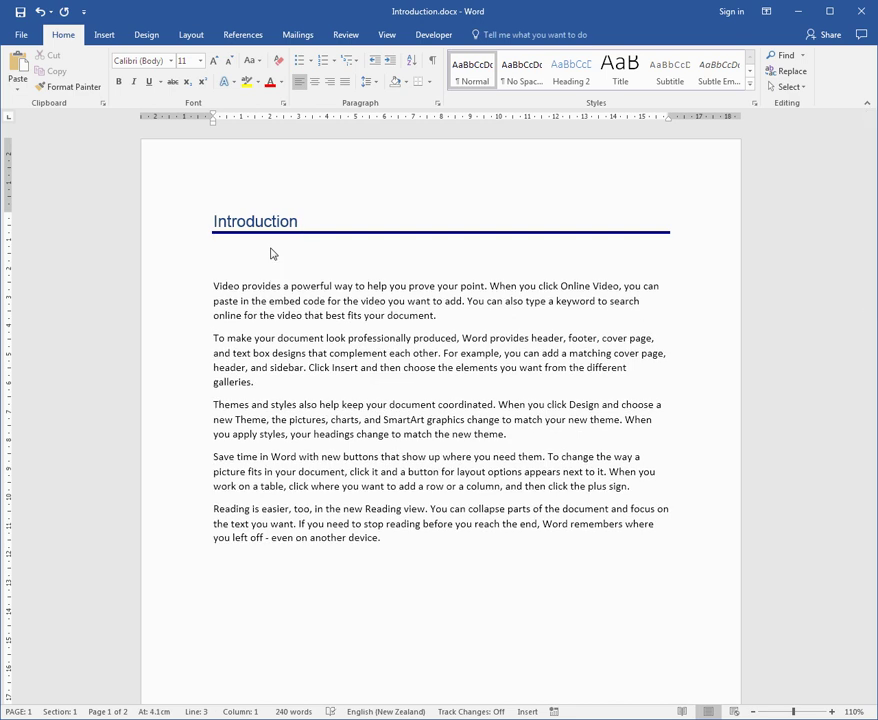
pyautogui.write('O')
pyautogui.write('a')
pyautogui.press('BackSpace')
pyautogui.write('ptions')
pyautogui.hotkey('ctrl', 'alt', '2')
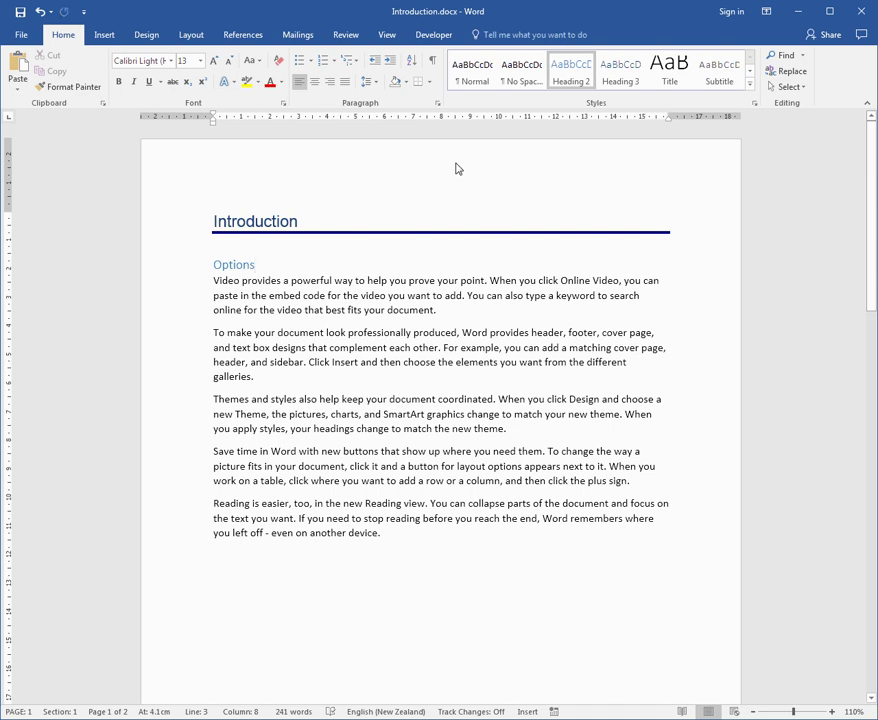
# Step: Open Master Document.docx from the Master Files folder
pyautogui.click(18, 35)
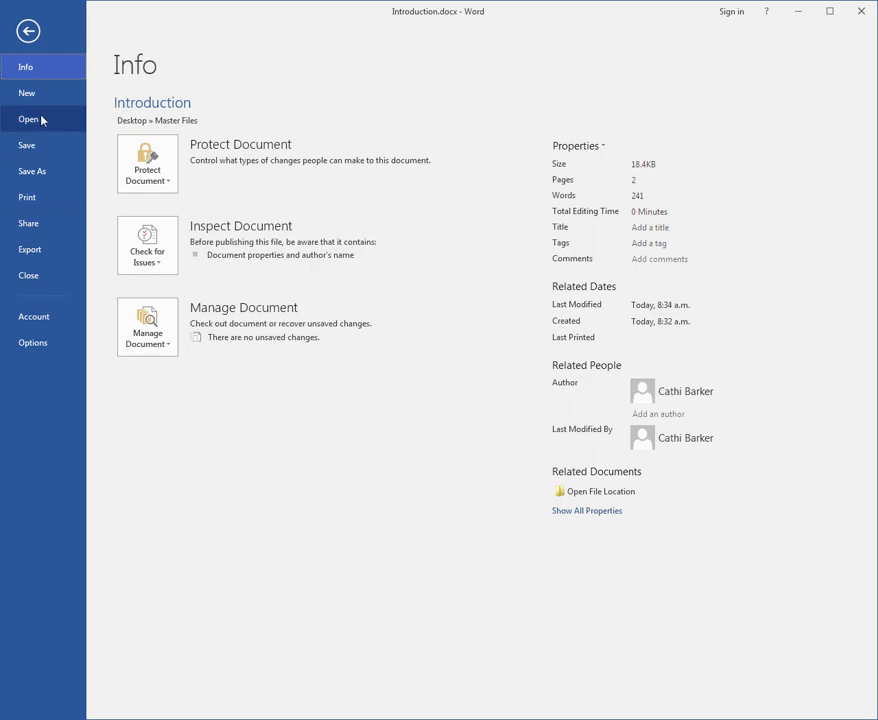
pyautogui.click(53, 119)
pyautogui.press('Escape')
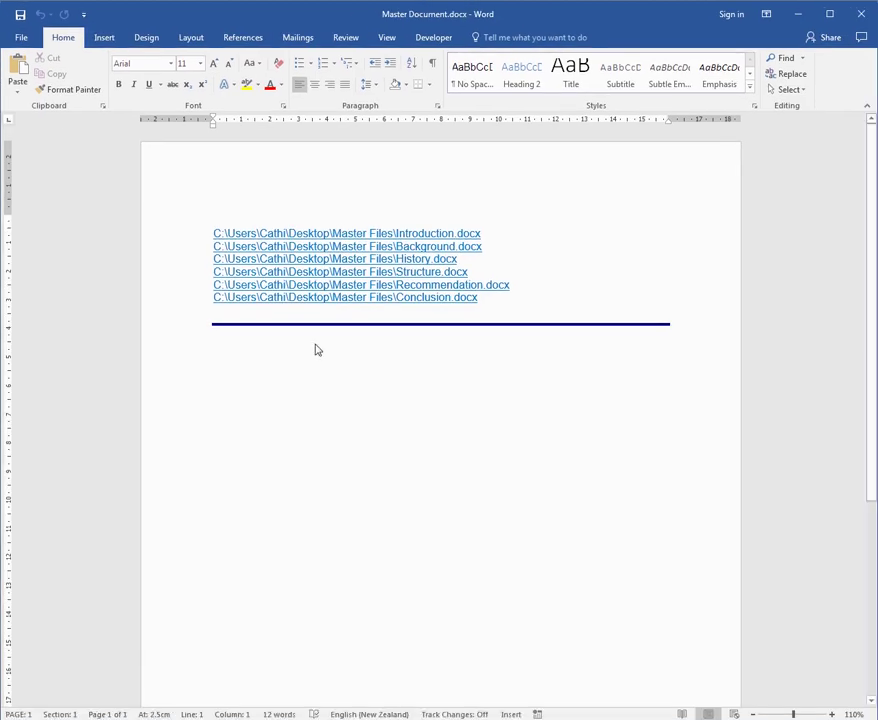
# Step: Expand the master document's subdocuments in Outline view and return to Print Layout
pyautogui.click(389, 40)
pyautogui.click(115, 60)
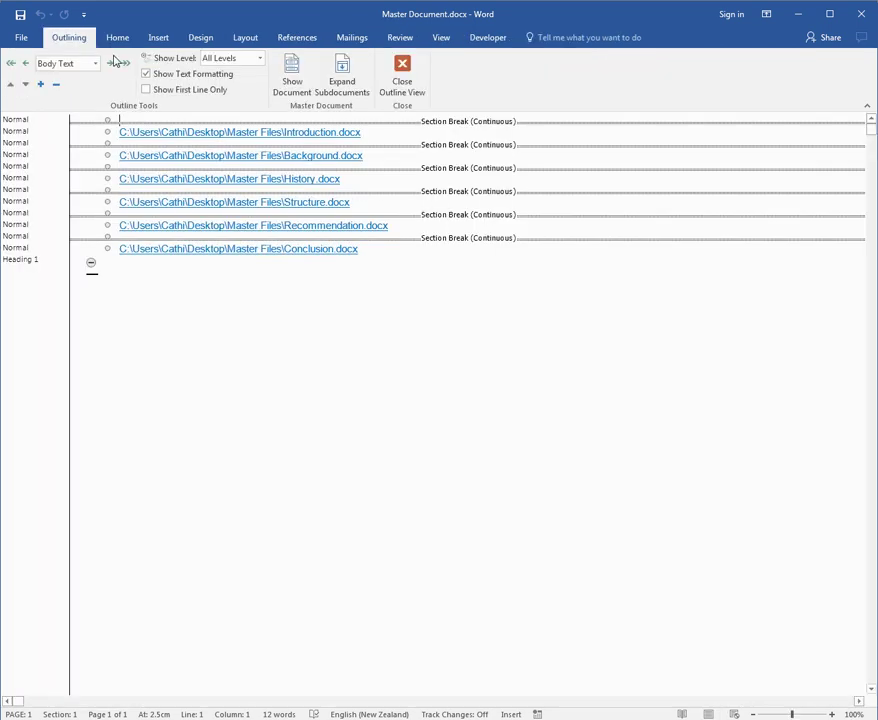
pyautogui.click(345, 88)
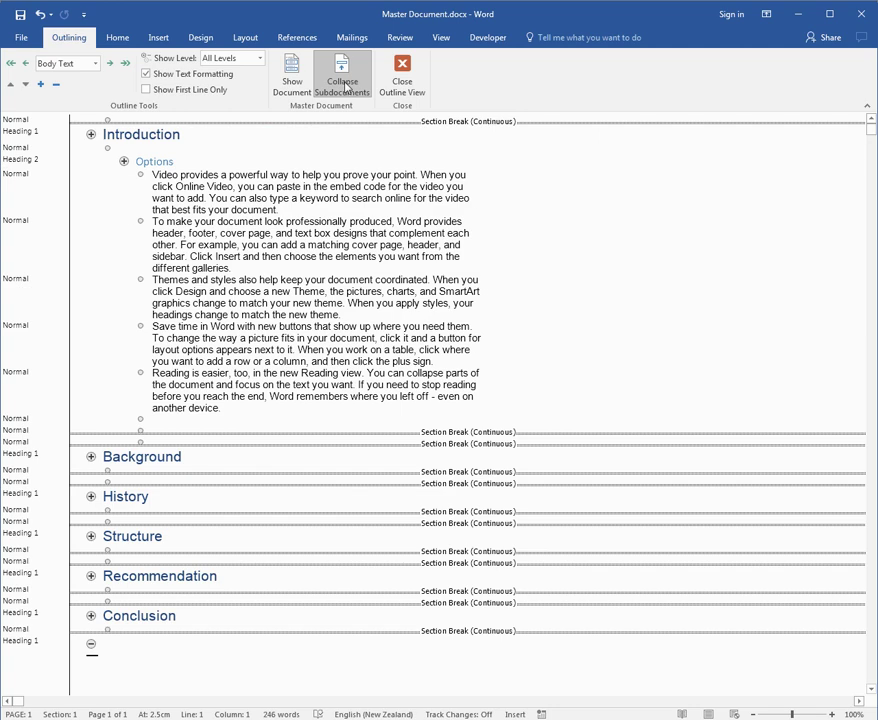
pyautogui.click(220, 268)
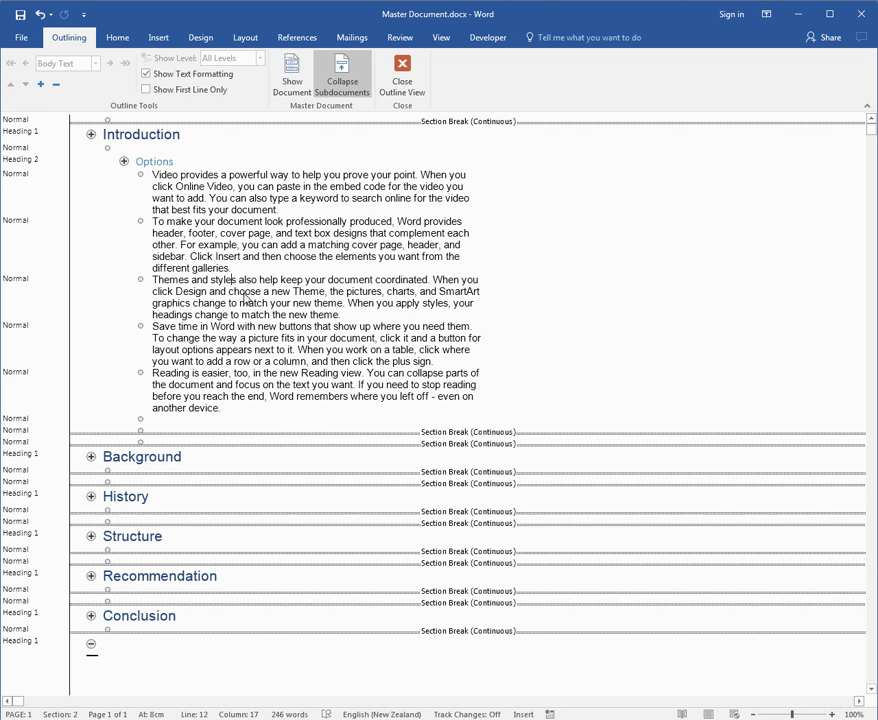
pyautogui.click(400, 80)
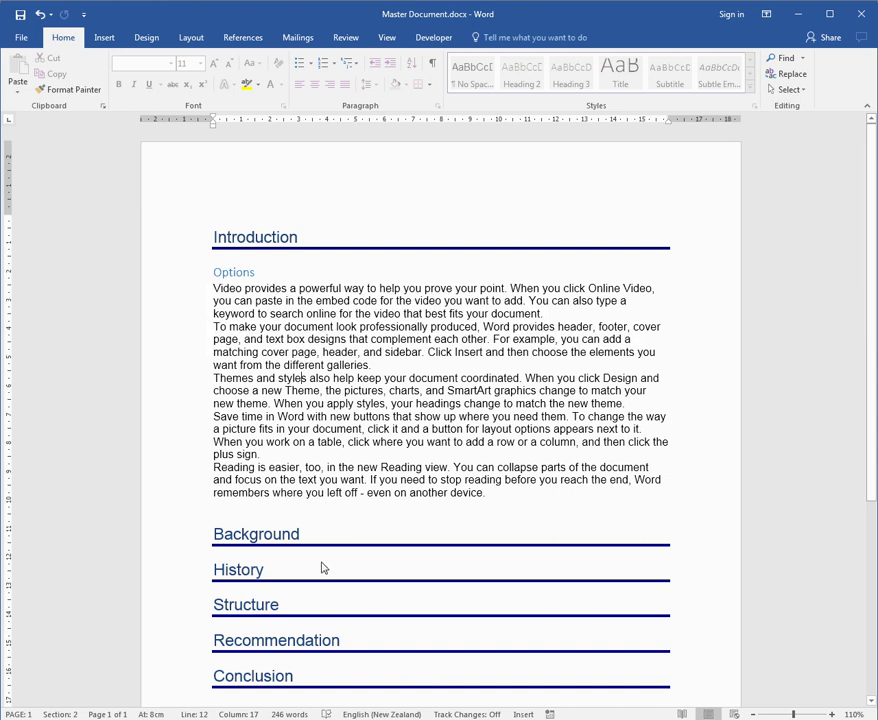
# Step: Switch to Introduction.docx and add the Heading 2 subheading Add more text after the last paragraph
pyautogui.click(390, 36)
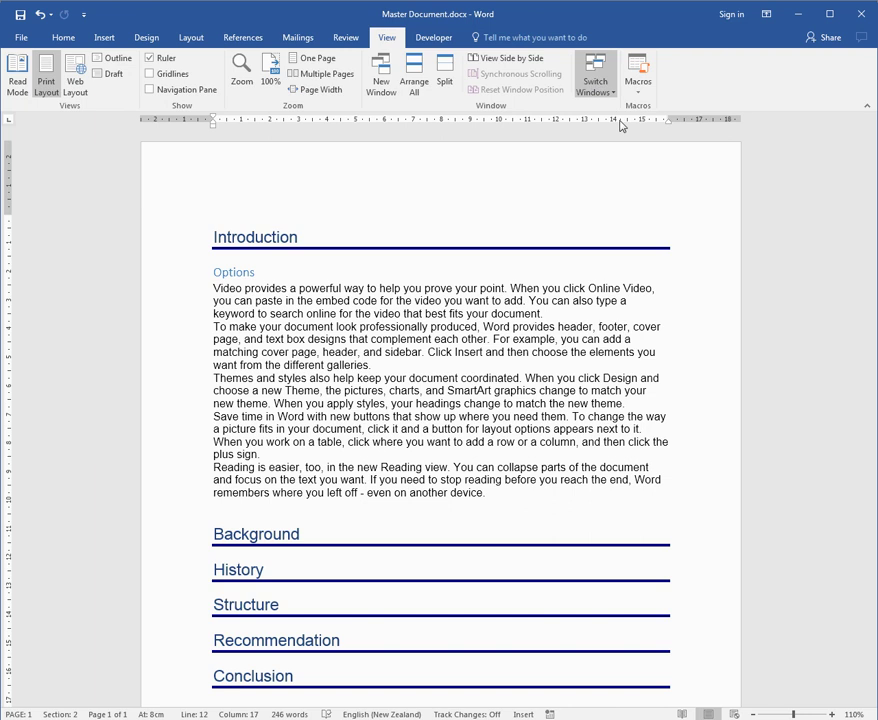
pyautogui.hotkey('alt', 'Tab')
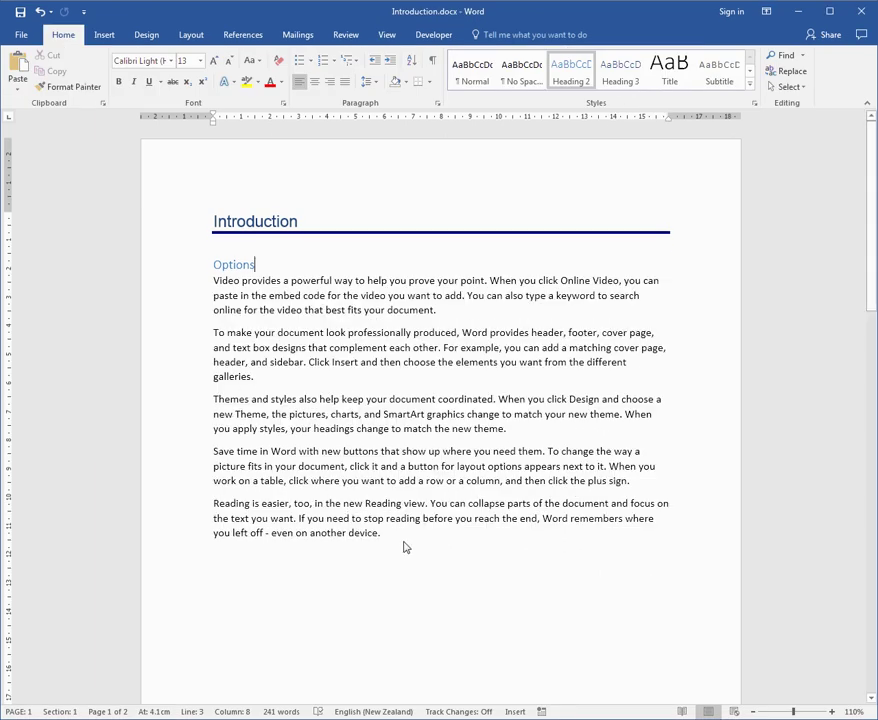
pyautogui.press('Return')
pyautogui.press('Return')
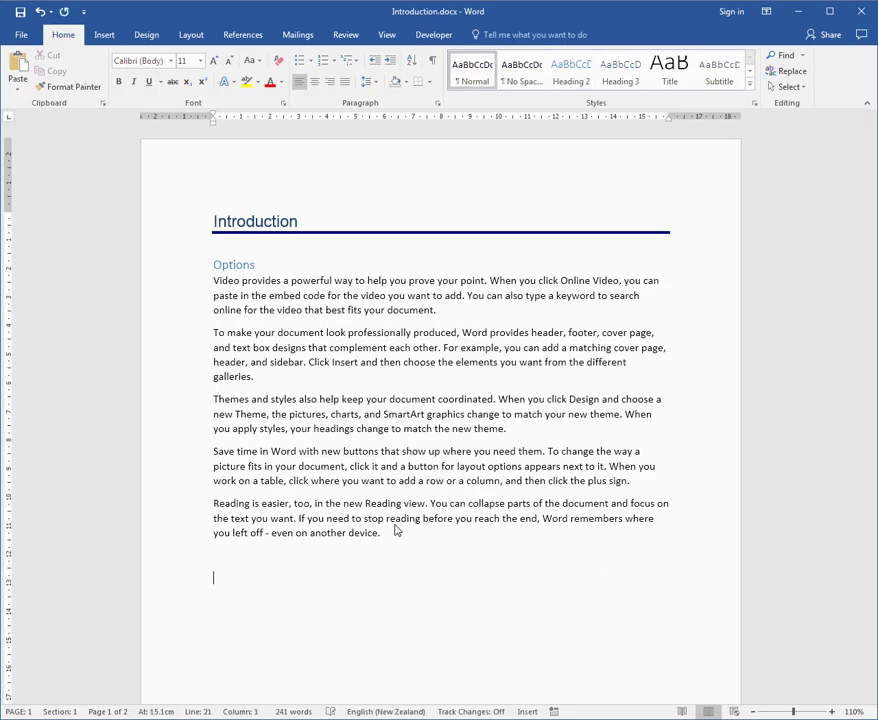
pyautogui.write('Add more text')
pyautogui.hotkey('ctrl', 'alt', '2')
# Step: Insert random sample text with =rand() under the Add more text subheading and save Introduction.docx
pyautogui.press('Return')
pyautogui.write('=rand()')
pyautogui.press('Return')
pyautogui.scroll(-3, 395, 530)
pyautogui.hotkey('ctrl', 'Up')
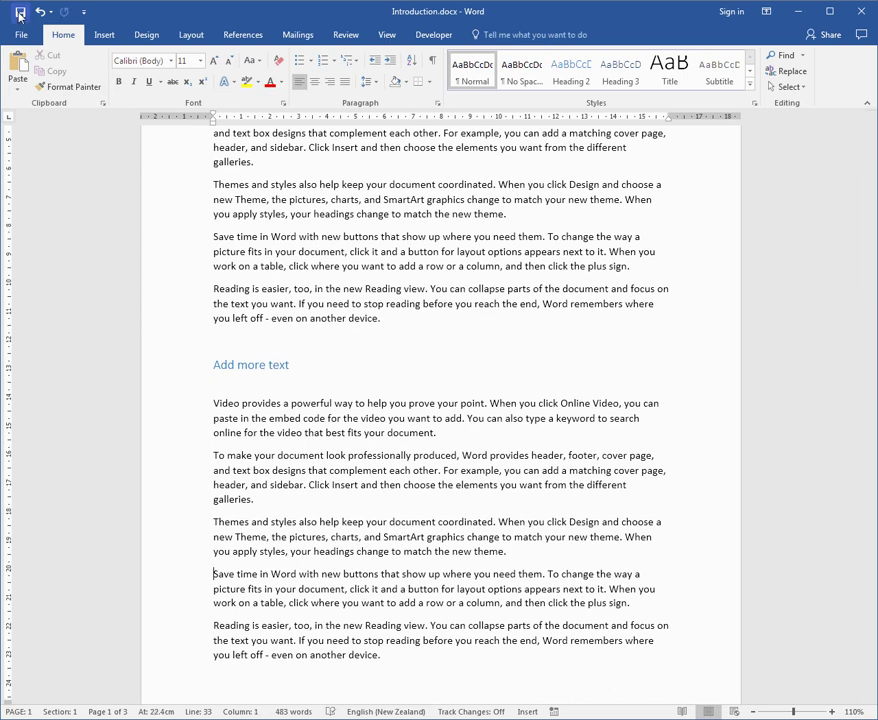
pyautogui.click(19, 12)
# Step: Switch to Master Document.docx and review the Introduction section for the text added in the subdocument
pyautogui.click(387, 35)
pyautogui.click(596, 75)
pyautogui.click(607, 118)
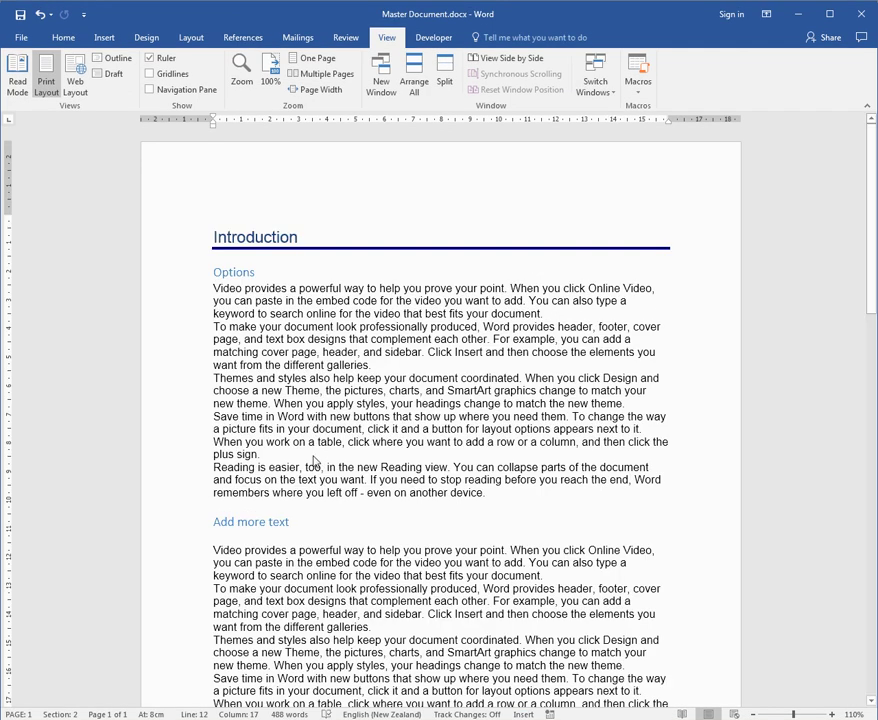
pyautogui.scroll(-2, 324, 522)
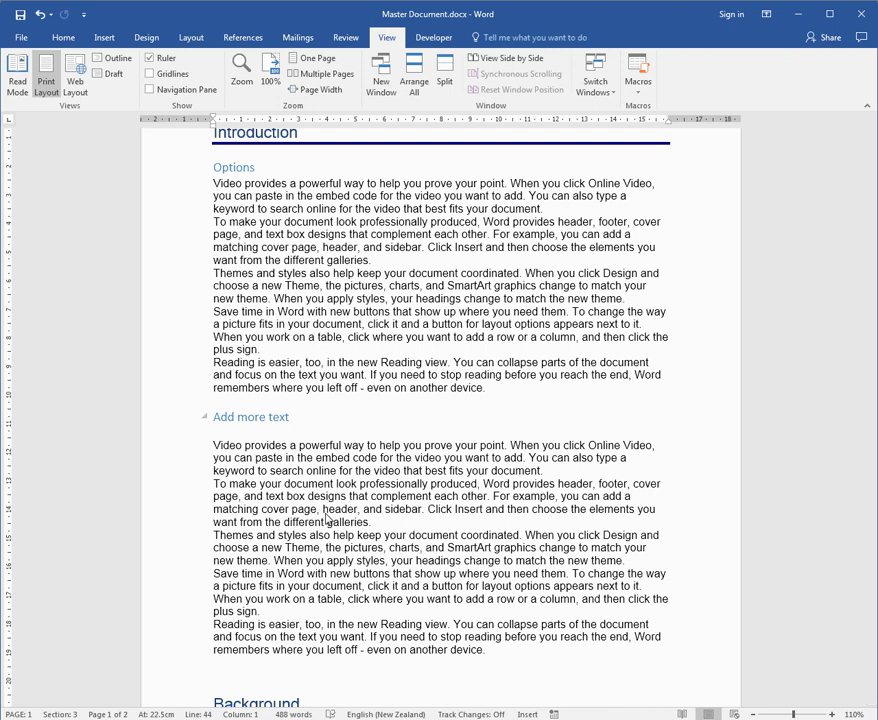
pyautogui.scroll(1, 541, 400)
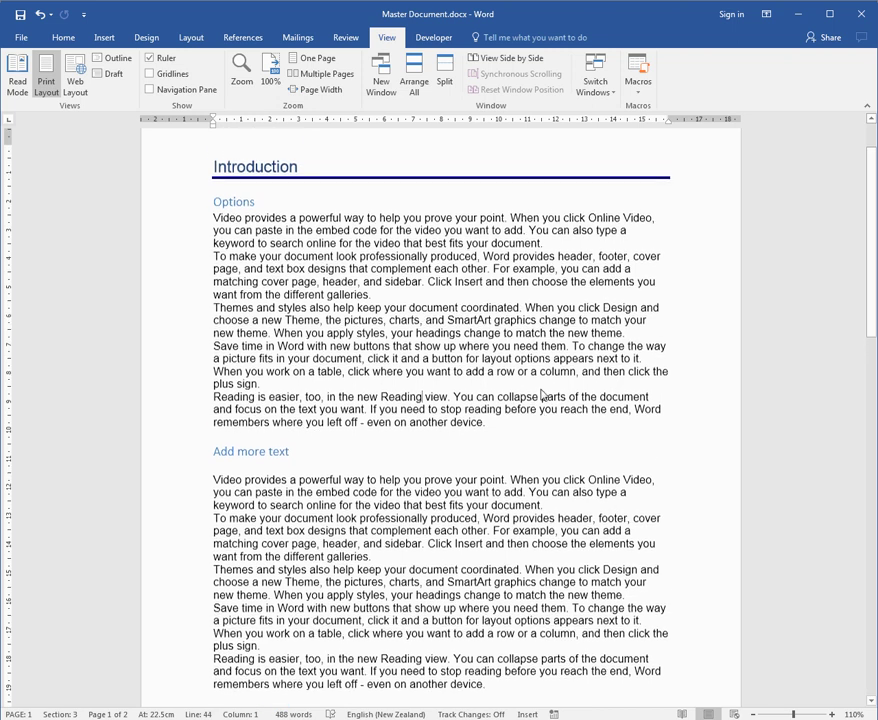
pyautogui.hotkey('shift', 'F5')
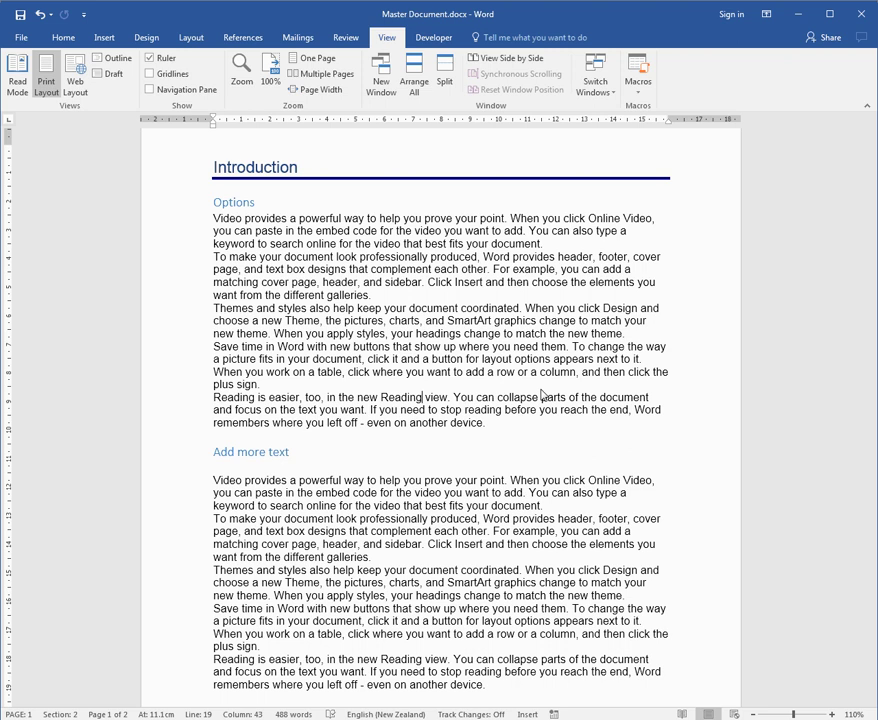
pyautogui.click(370, 347)
pyautogui.press('Up')
pyautogui.press('Up')
pyautogui.press('Up')
pyautogui.press('Up')
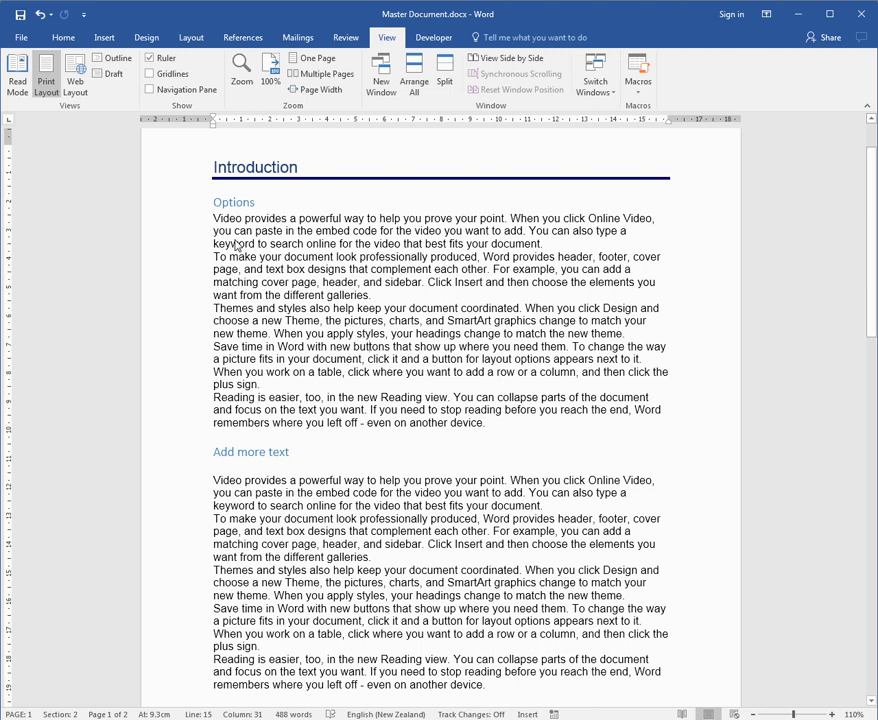
# Step: Collapse the master document's subdocuments into links in Outline view and open Introduction.docx from its link
pyautogui.click(122, 64)
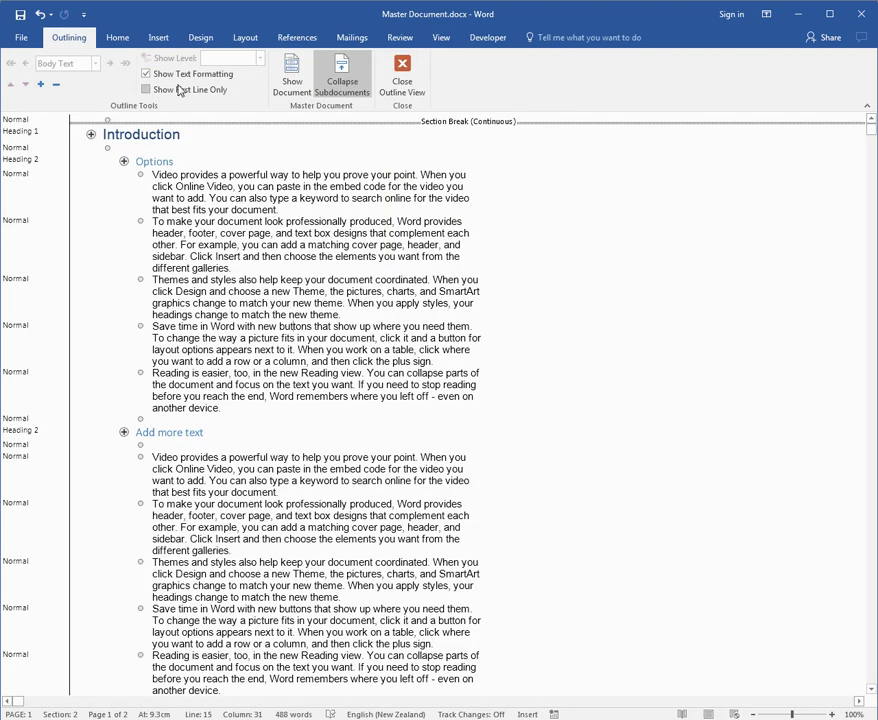
pyautogui.click(333, 86)
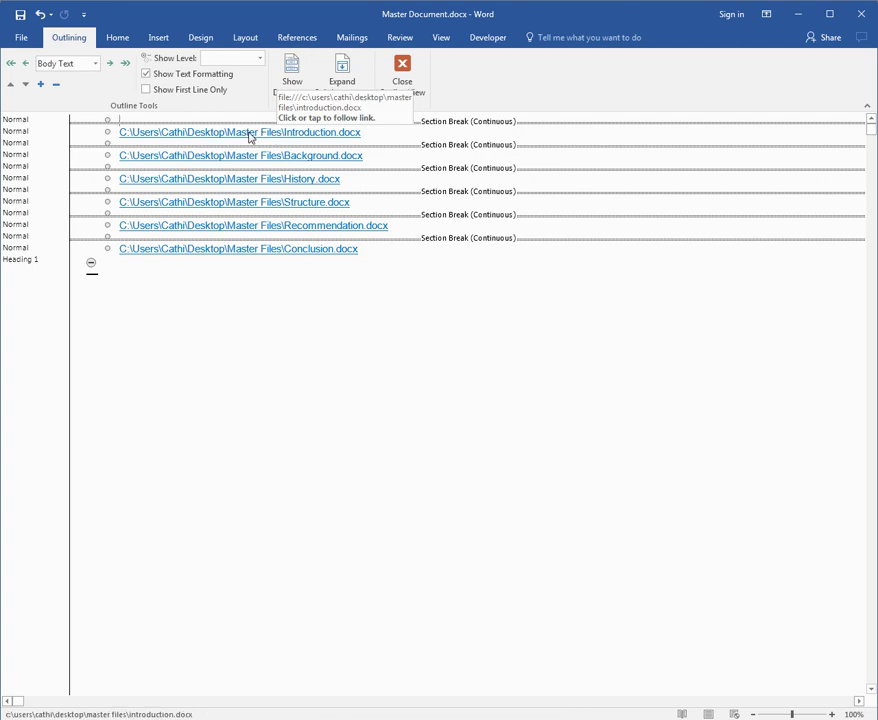
pyautogui.click(250, 135)
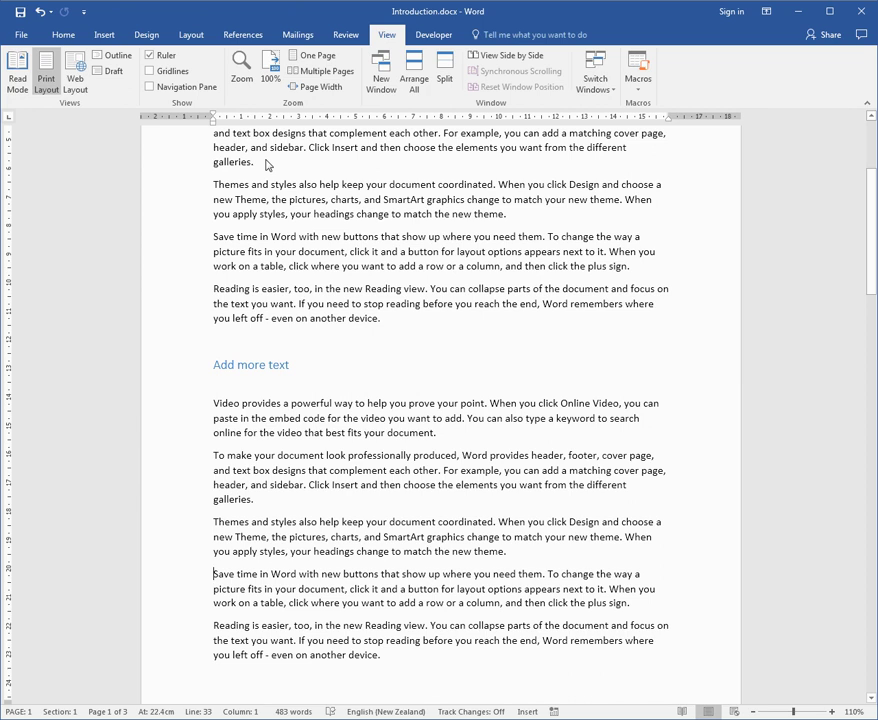
# Step: Close Introduction.docx and return the master document from Outline view to Print Layout with its subdocuments collapsed
pyautogui.hotkey('ctrl', 'w')
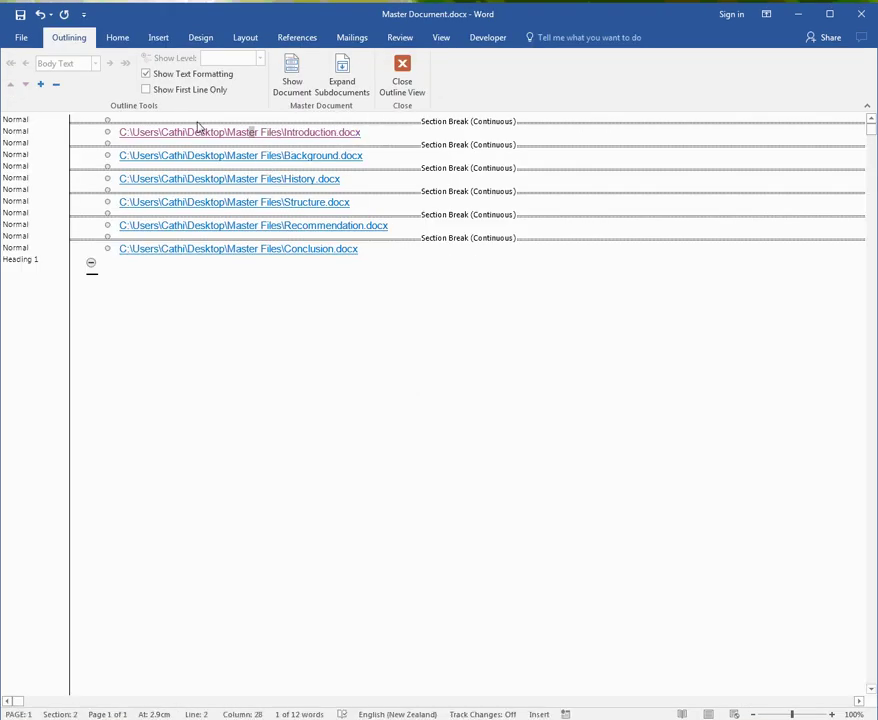
pyautogui.click(202, 296)
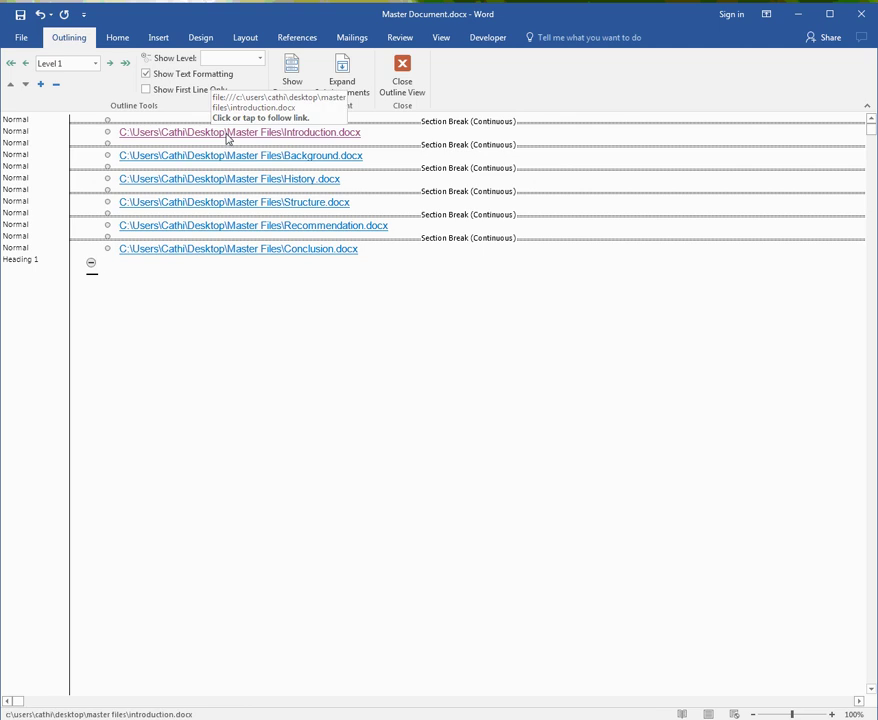
pyautogui.click(402, 84)
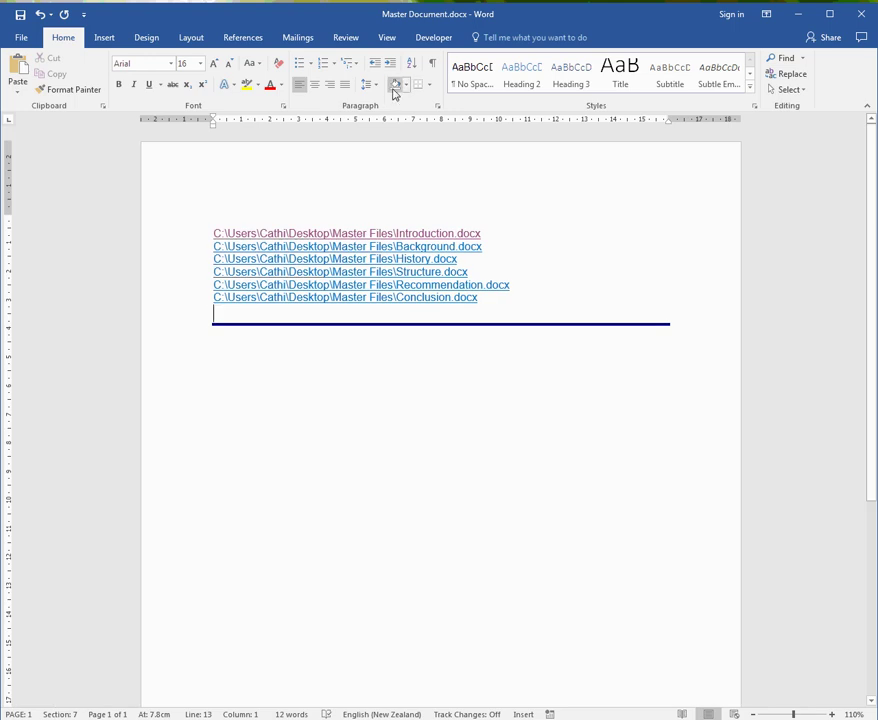
# Step: Expand all subdocuments in Outline view, then return to Print Layout with the cursor in the second paragraph under Options
pyautogui.click(386, 37)
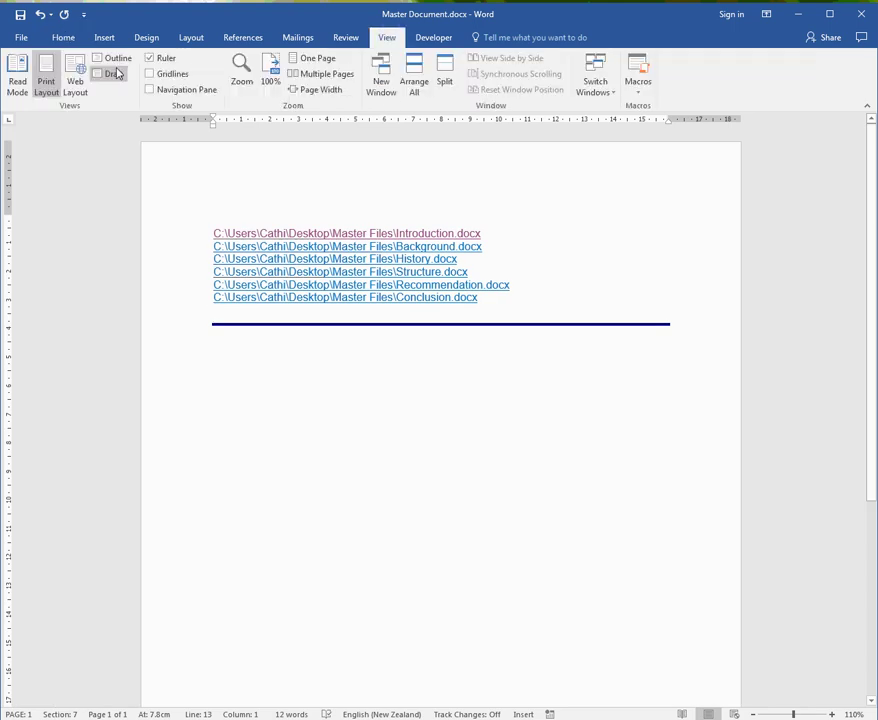
pyautogui.click(118, 60)
pyautogui.click(338, 78)
pyautogui.click(402, 84)
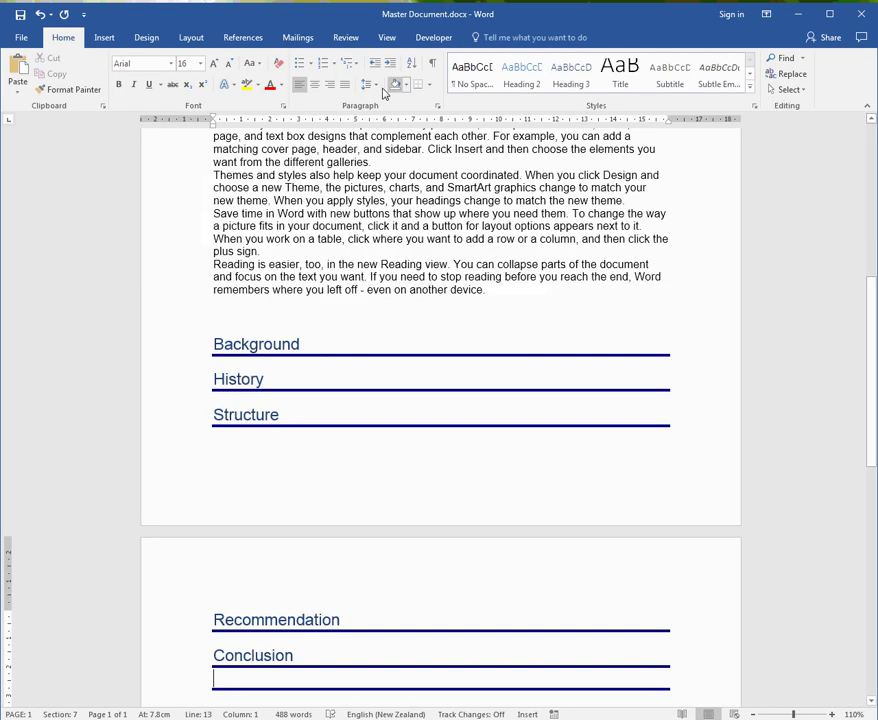
pyautogui.scroll(10, 330, 201)
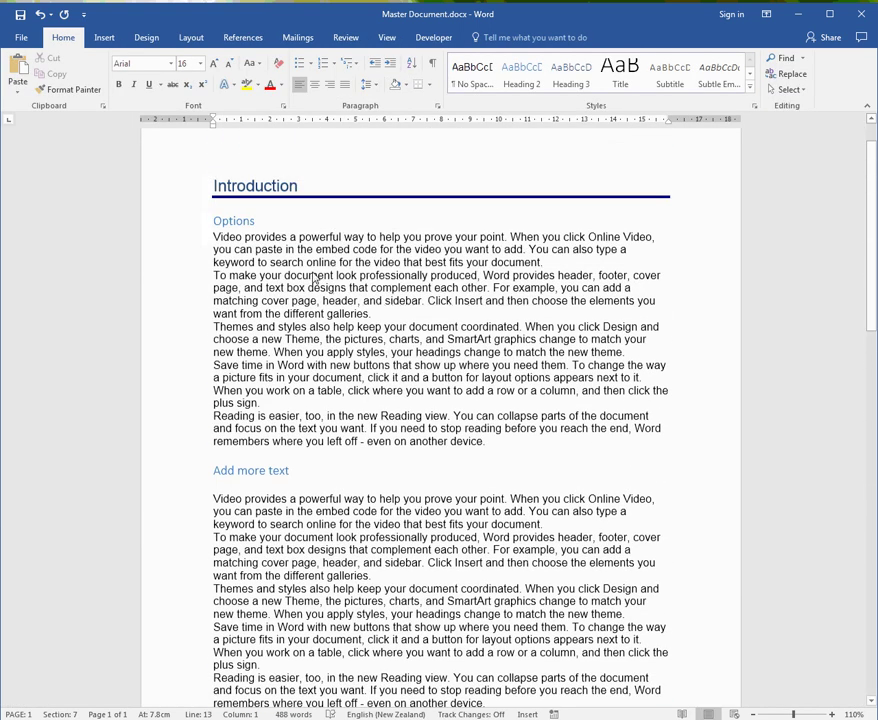
pyautogui.click(359, 283)
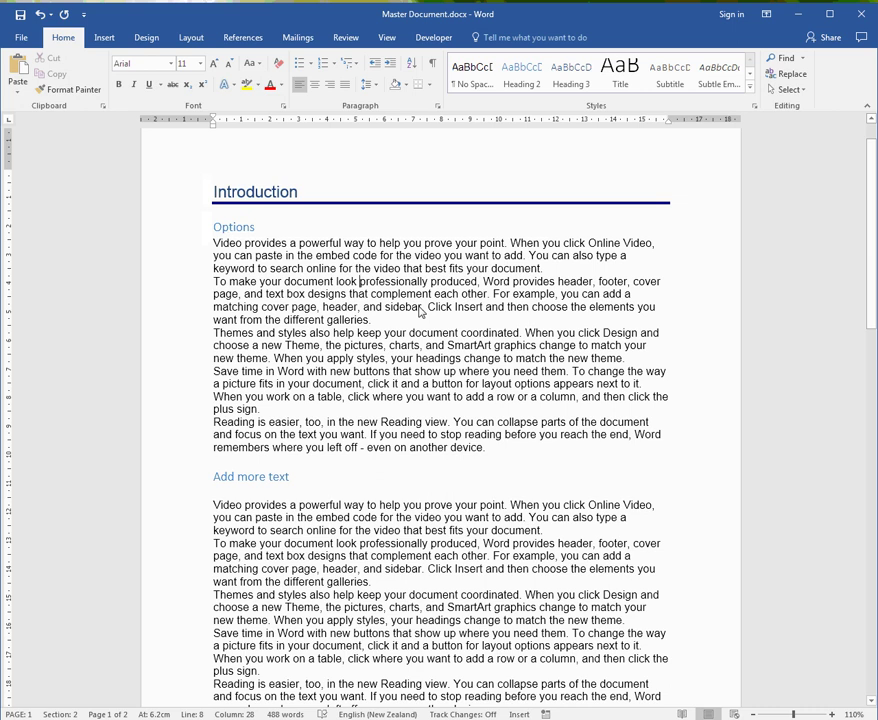